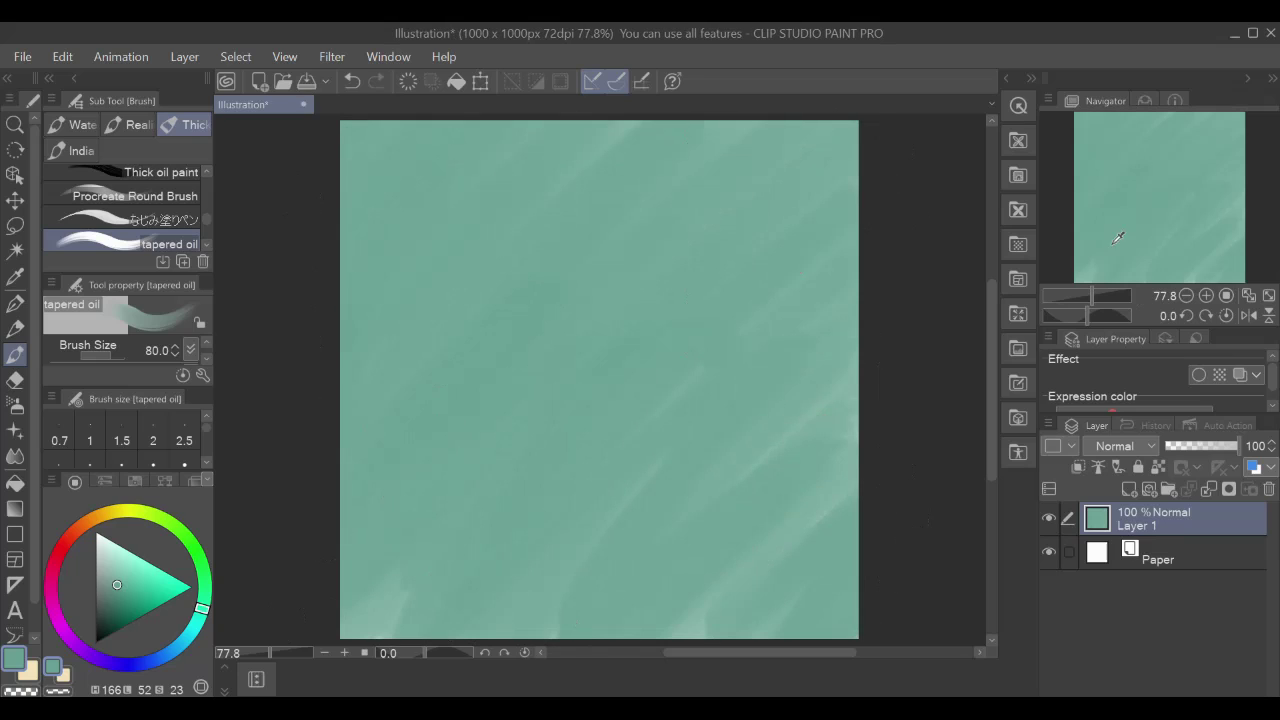
- Block in a dark olive sky over the upper canvas and dark green ground below it with the size 80 tapered oil brush
alt+click(985, 268)
alt+click(1085, 289)
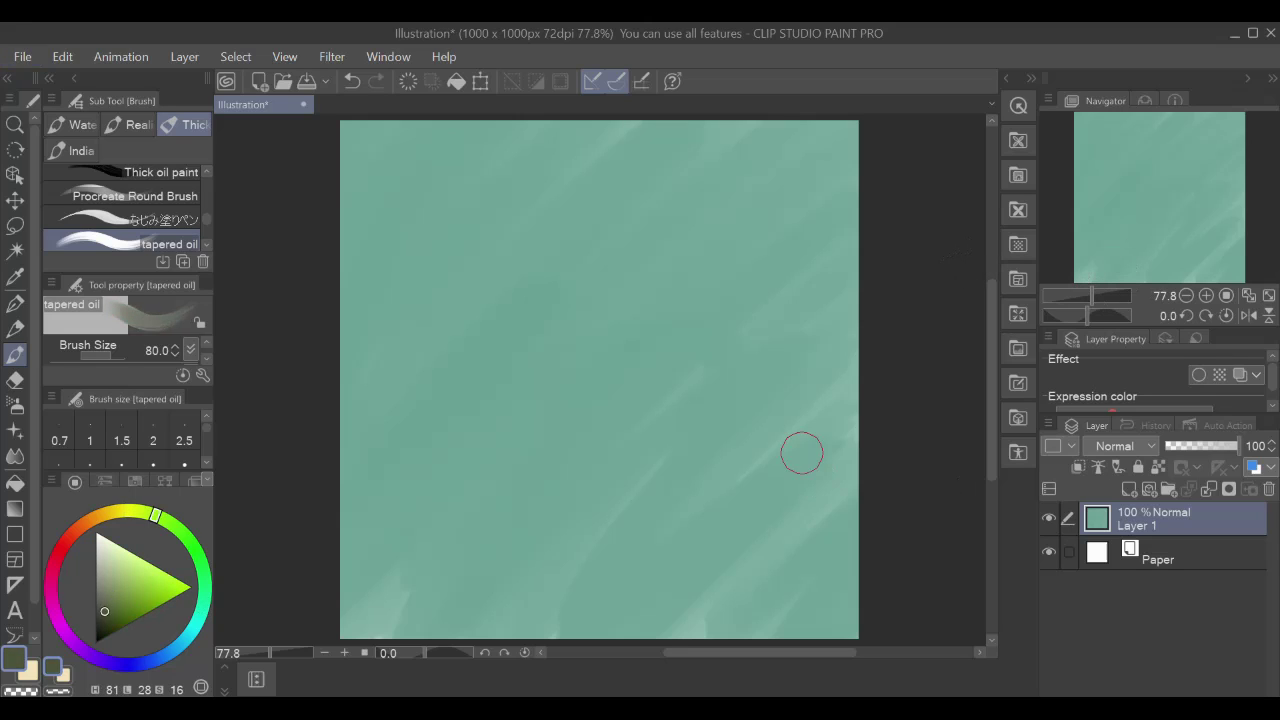
drag(1002, 250, 1074, 248)
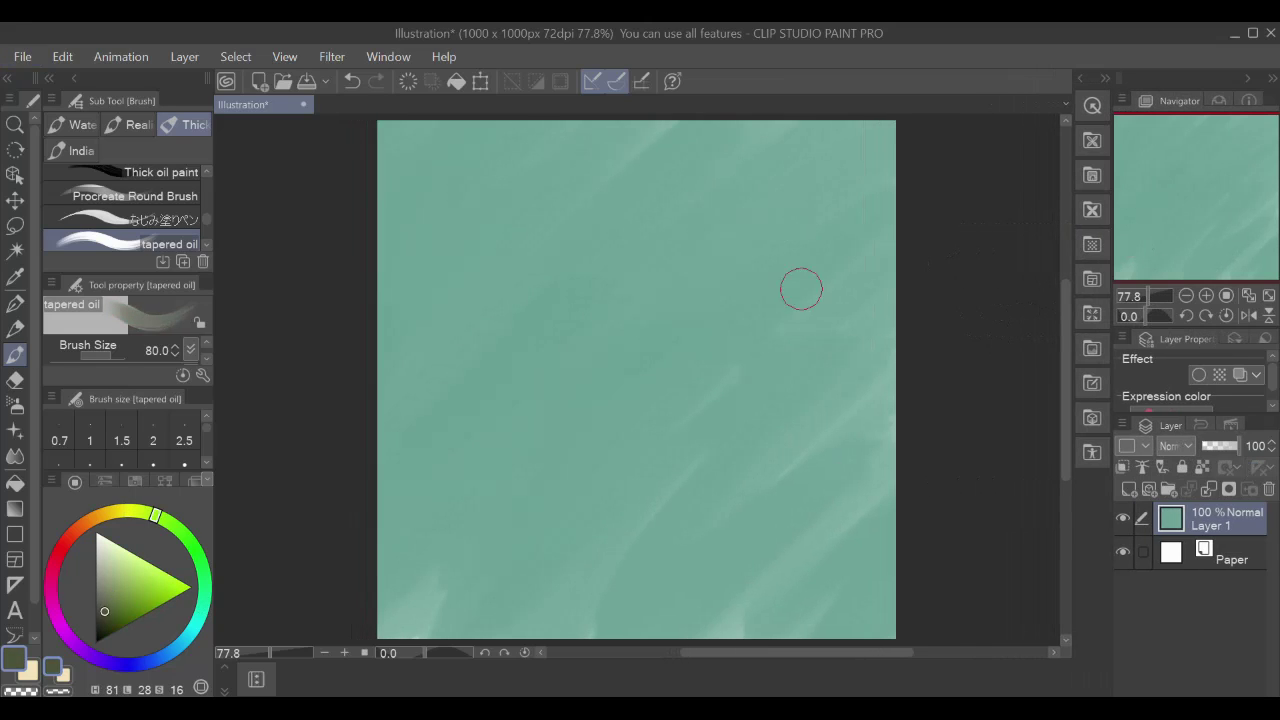
drag(740, 653, 794, 655)
mouse_move(775, 295)
mouse_down()
mouse_move(686, 320)
mouse_move(726, 134)
mouse_move(300, 250)
mouse_move(712, 305)
mouse_move(300, 405)
mouse_move(429, 277)
mouse_move(340, 385)
mouse_move(411, 423)
mouse_up()
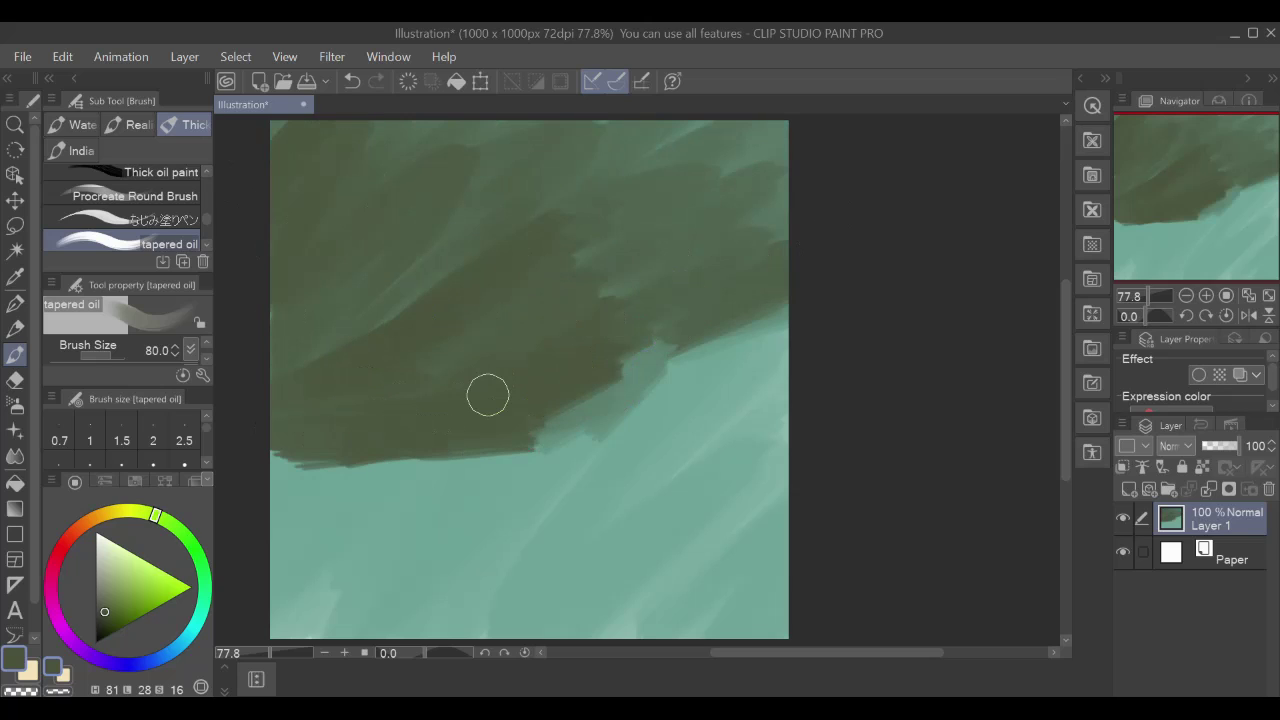
mouse_move(274, 524)
mouse_down()
mouse_move(292, 485)
mouse_move(349, 606)
mouse_up()
mouse_move(280, 460)
mouse_down()
mouse_move(440, 630)
mouse_move(352, 622)
mouse_move(849, 471)
mouse_move(657, 580)
mouse_move(711, 563)
mouse_move(498, 500)
mouse_move(506, 486)
mouse_move(697, 609)
mouse_move(294, 571)
mouse_move(290, 610)
mouse_move(783, 617)
mouse_move(760, 560)
mouse_up()
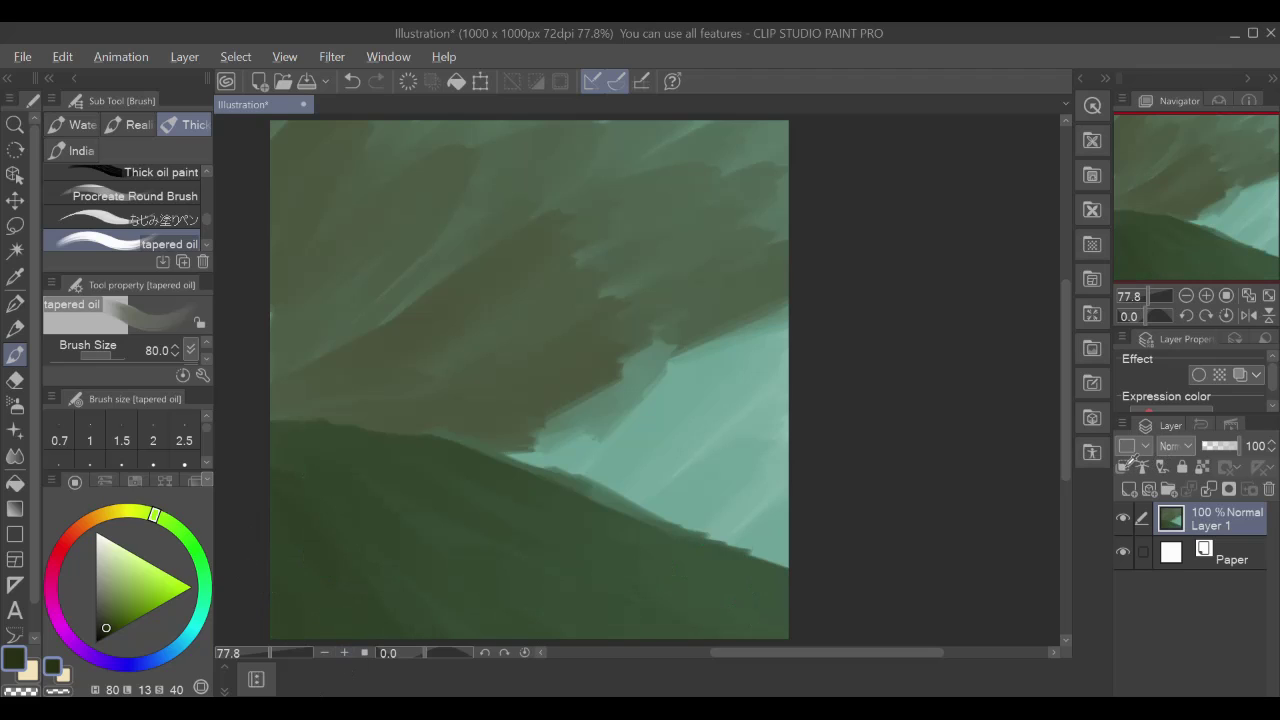
- Paint a dark brown slope along the right horizon and a mustard-yellow band along the left horizon with brush size 50
alt+click(628, 457)
key(bracketleft)
key(bracketleft)
key(bracketleft)
mouse_move(574, 471)
mouse_down()
mouse_move(648, 459)
mouse_move(741, 480)
mouse_move(570, 474)
mouse_move(809, 509)
mouse_move(616, 490)
mouse_move(533, 457)
mouse_move(750, 476)
mouse_move(618, 500)
mouse_move(504, 474)
mouse_up()
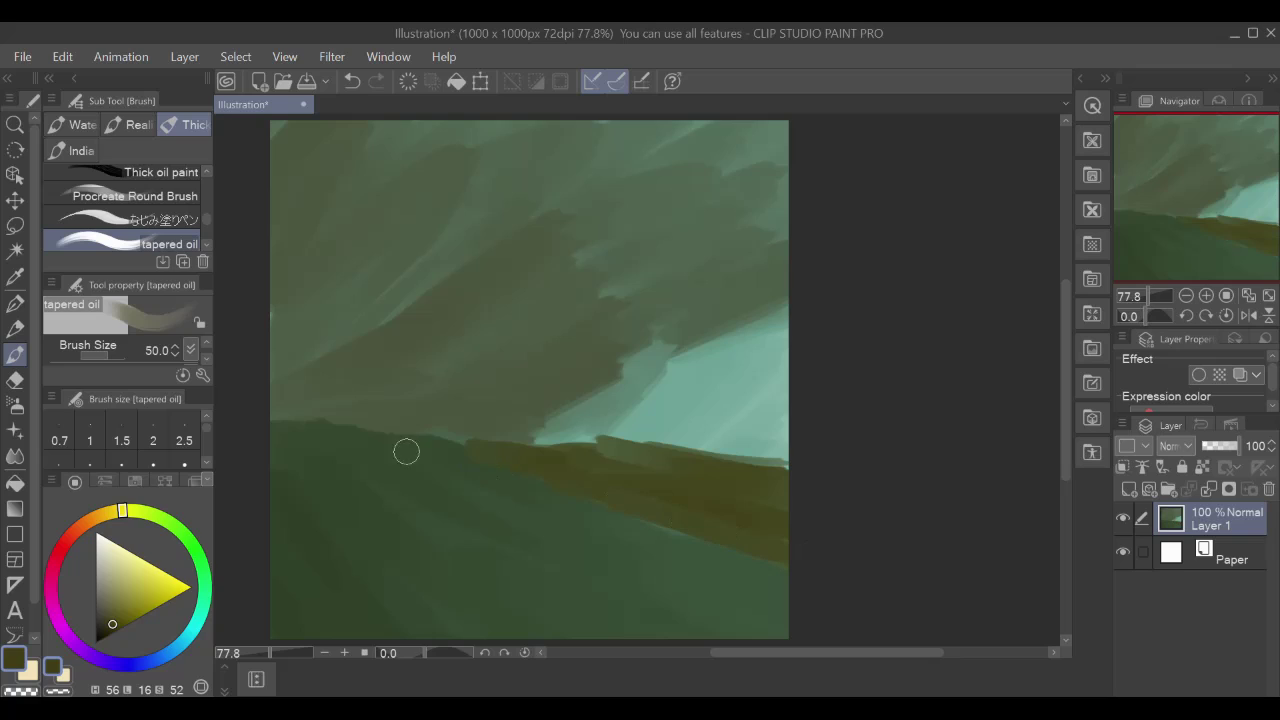
mouse_move(308, 441)
mouse_down()
mouse_move(469, 453)
mouse_move(316, 427)
mouse_move(366, 448)
mouse_up()
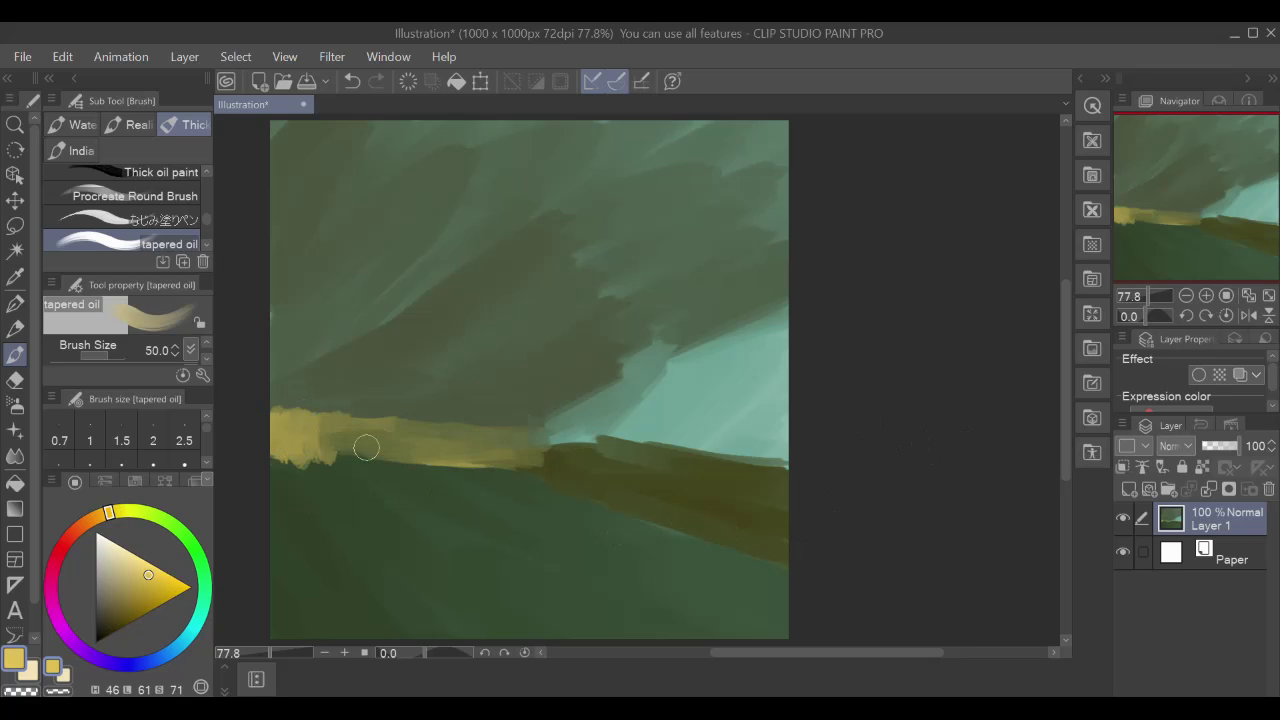
- Add ochre blocks at the middle of the horizon and a dark ochre block at its left end with brush size 30
mouse_move(612, 440)
mouse_down()
mouse_move(518, 460)
mouse_move(560, 458)
mouse_up()
alt+click(560, 458)
key(bracketleft)
key(bracketleft)
alt+click(690, 490)
drag(282, 430, 275, 458)
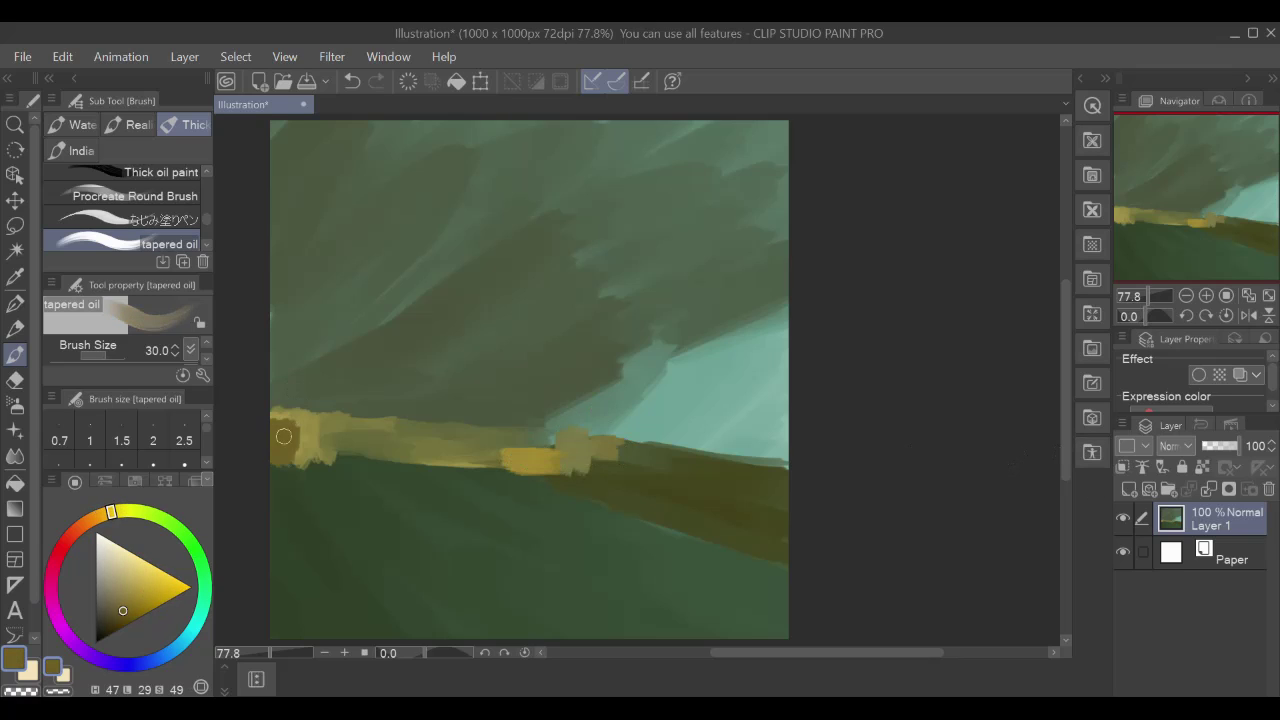
- Add a pale yellow block and a cream light at the left horizon with brush size 20, softening the yellow band's upper edge
alt+click(318, 428)
key(bracketleft)
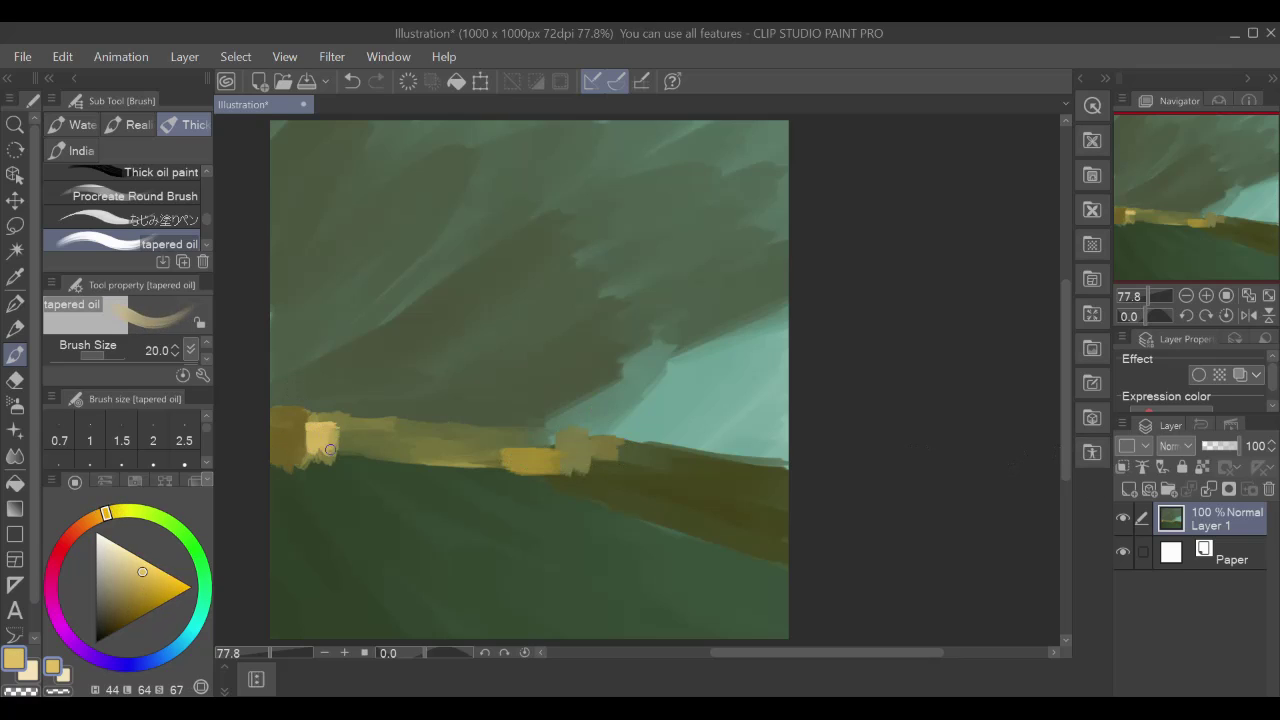
alt+click(358, 411)
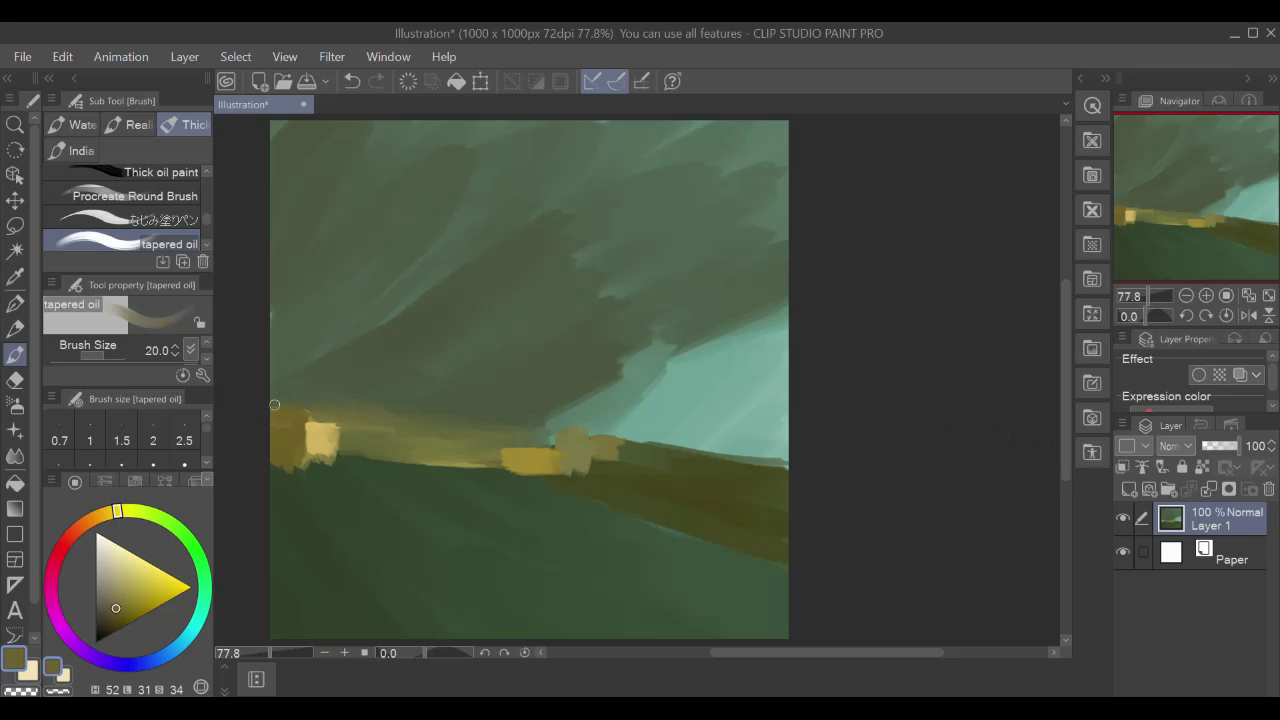
alt+click(322, 450)
alt+click(278, 405)
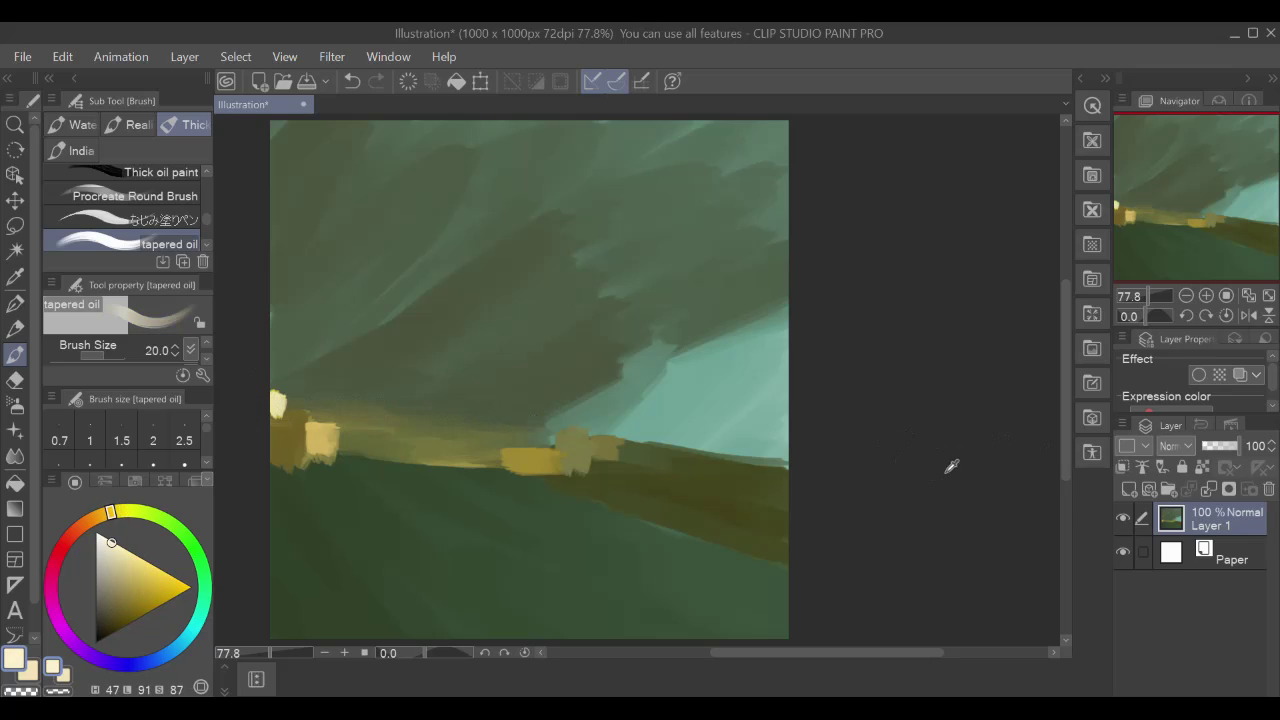
- Paint two pale green lane lines converging toward the left horizon, plus a short pale patch on the road, with brush size 17
alt+click(998, 508)
drag(522, 640, 340, 495)
drag(395, 542, 306, 470)
drag(425, 594, 371, 604)
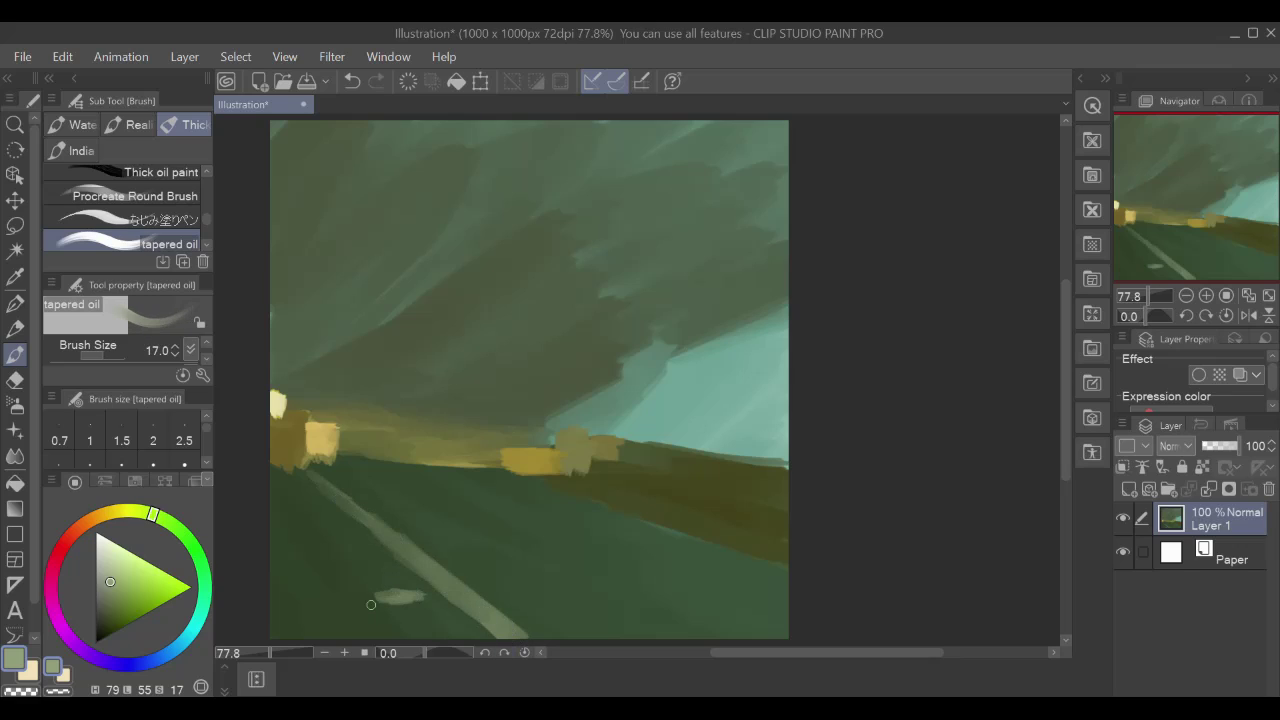
alt+click(386, 475)
mouse_move(420, 490)
mouse_down()
mouse_move(345, 467)
mouse_move(632, 565)
mouse_move(756, 636)
mouse_up()
- Paint a dark green verge between the right lane line and the brown slope with brush size 30
alt+click(458, 534)
key(bracketright)
key(bracketright)
key(bracketright)
alt+click(651, 560)
mouse_move(362, 460)
mouse_down()
mouse_move(544, 494)
mouse_move(367, 459)
mouse_up()
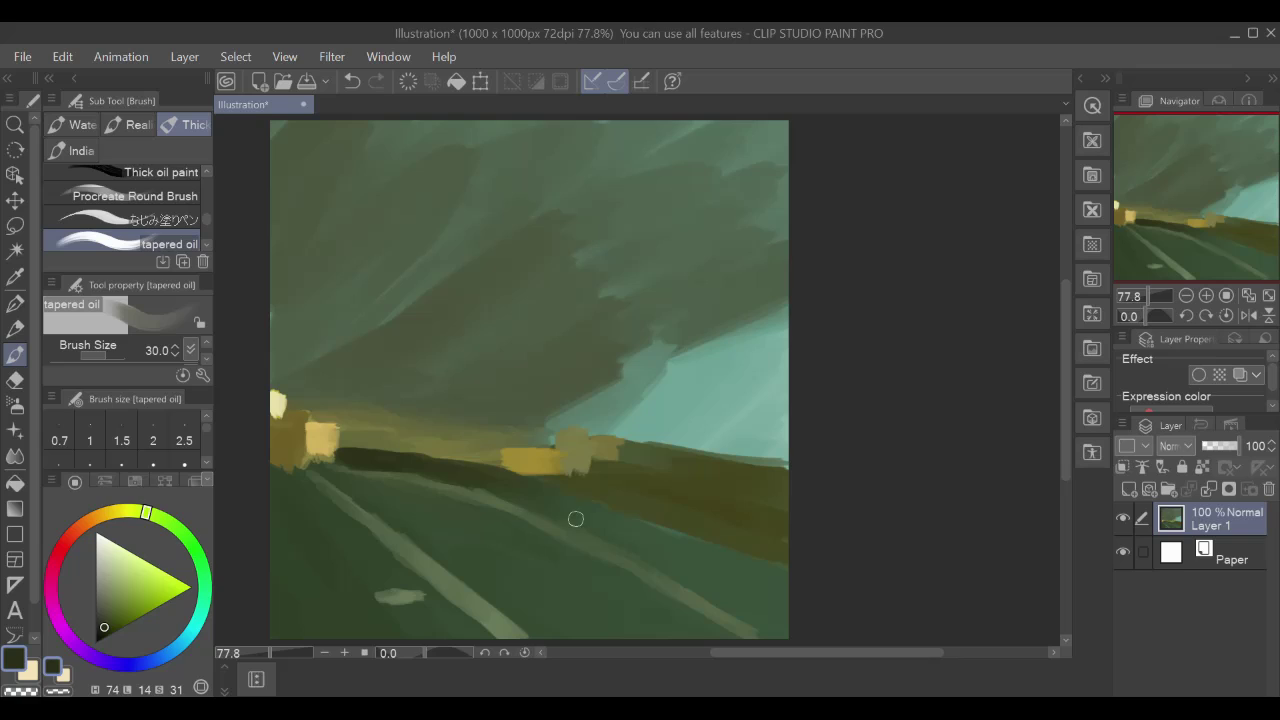
mouse_move(534, 500)
mouse_down()
mouse_move(551, 491)
mouse_move(728, 554)
mouse_up()
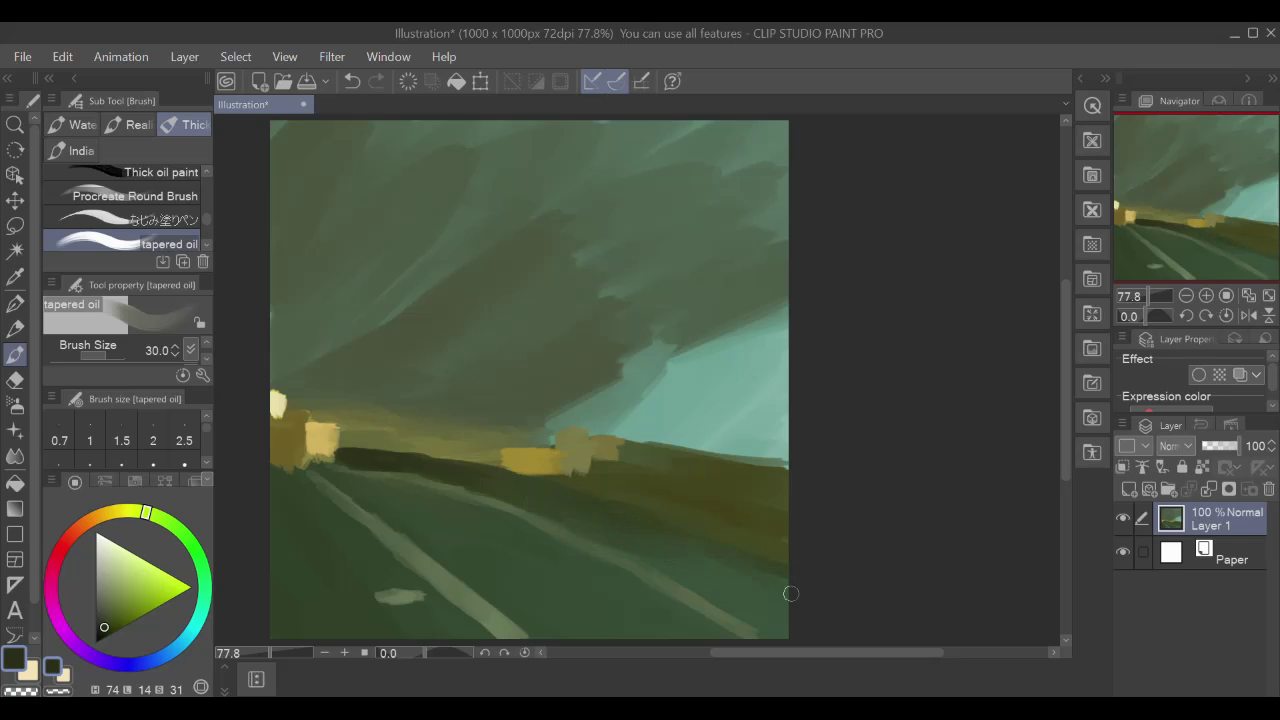
- Paint a grey-green stripe along the far roadside, from the right canvas edge to the left horizon
alt+click(484, 499)
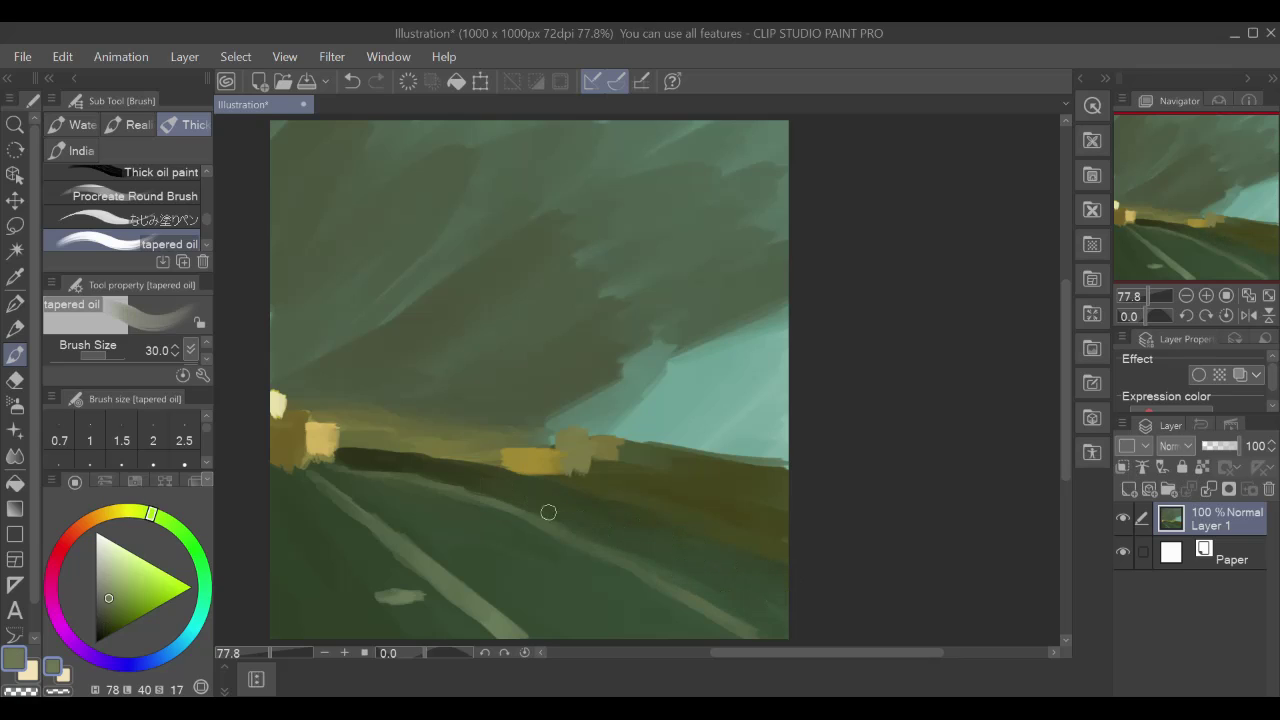
mouse_move(780, 567)
mouse_down()
mouse_move(714, 600)
mouse_move(643, 523)
mouse_move(362, 451)
mouse_up()
key(bracketleft)
key(bracketleft)
key(bracketleft)
key(bracketright)
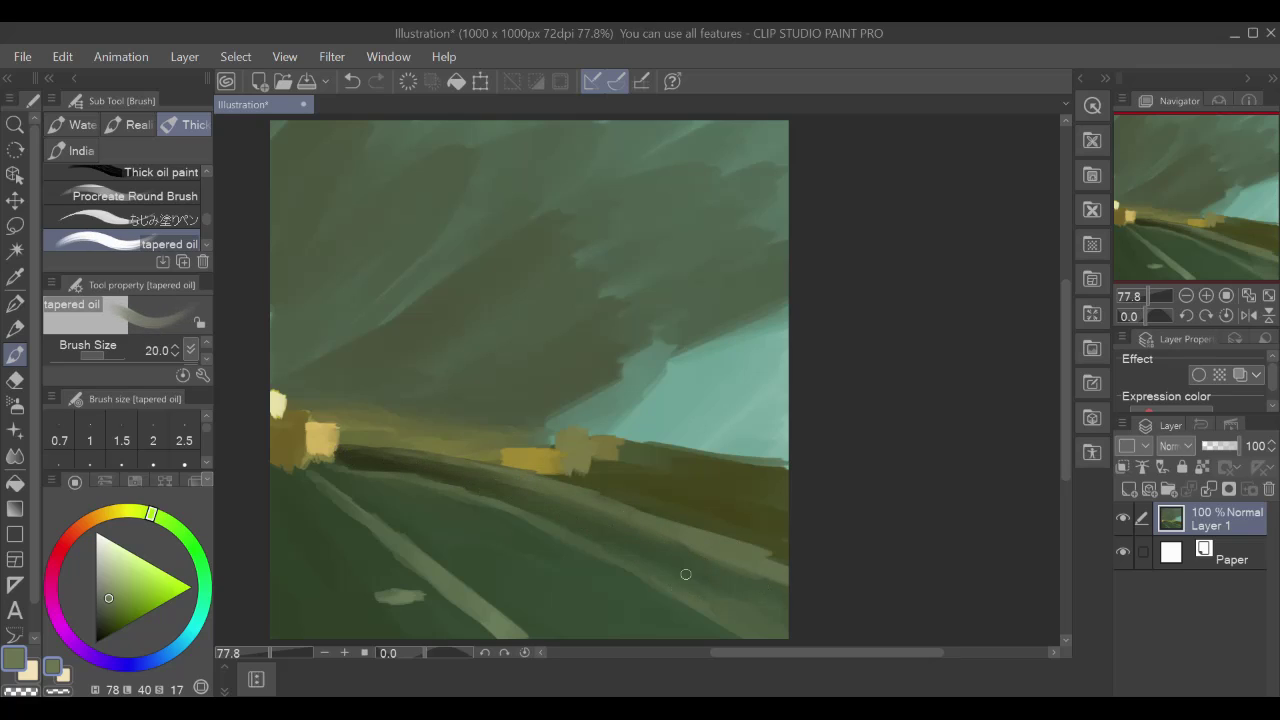
- Tone down the right lane line and glaze the road surface with muted olive green, enlarging the brush to size 25
alt+click(718, 527)
key(bracketleft)
alt+click(732, 621)
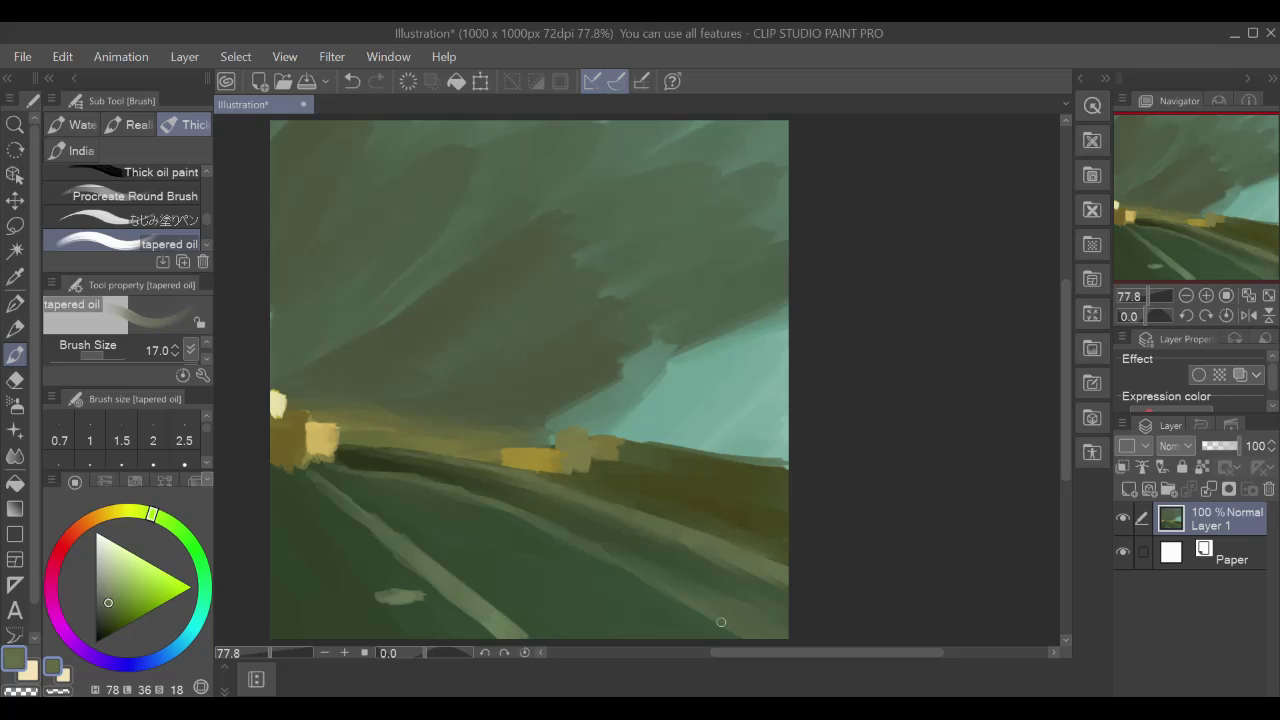
drag(552, 510, 455, 476)
alt+click(1031, 511)
key(bracketright)
key(bracketright)
drag(430, 550, 310, 462)
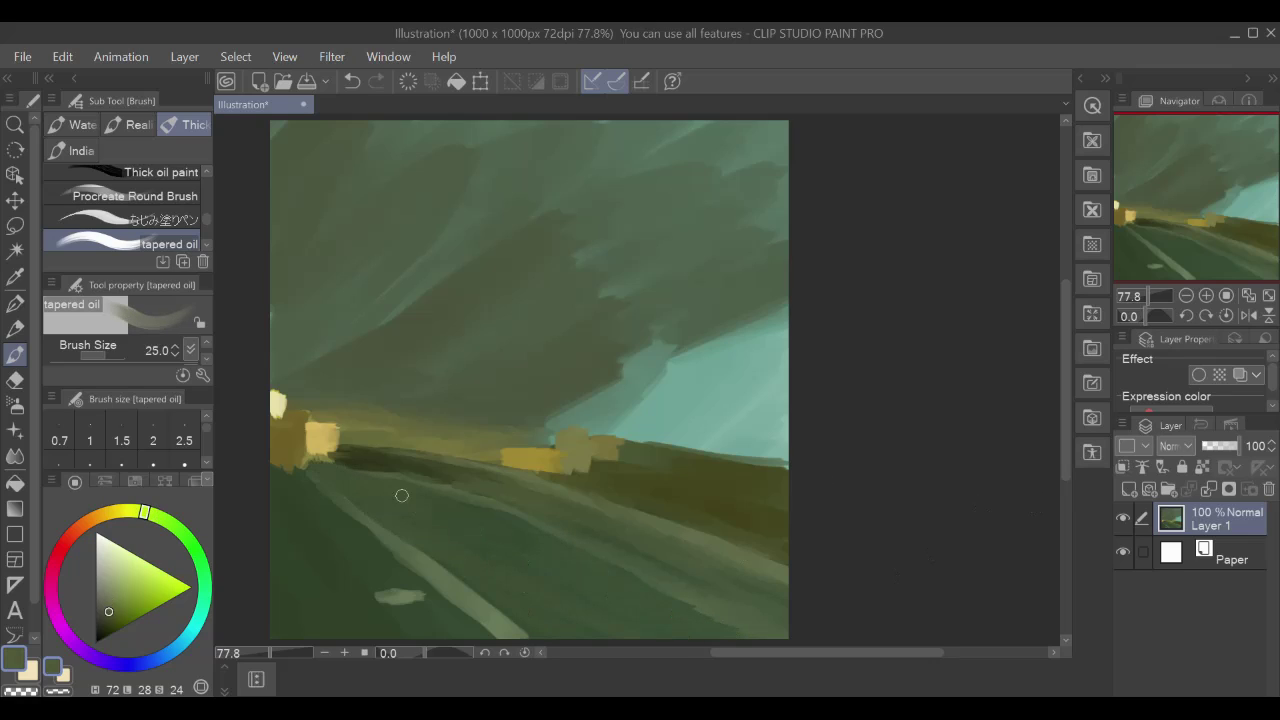
- Cover the short pale patch and streak the left part of the road with muted greens following its perspective
alt+click(427, 607)
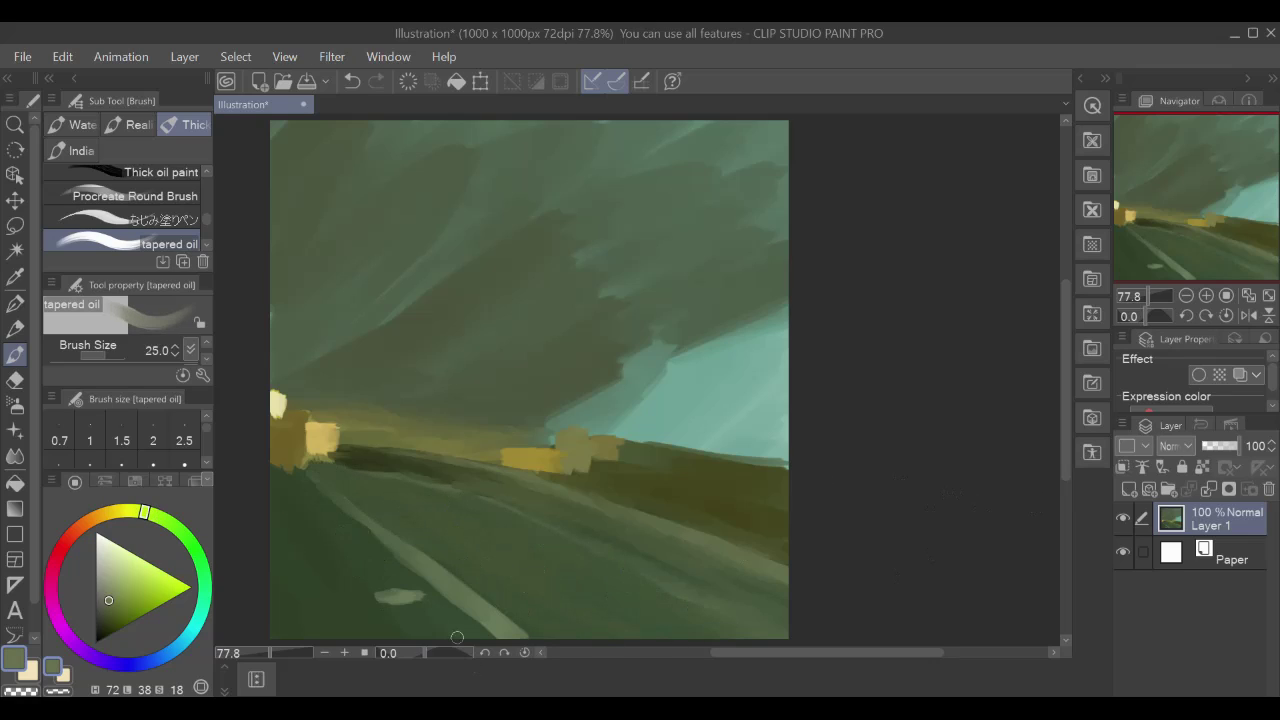
drag(390, 592, 284, 468)
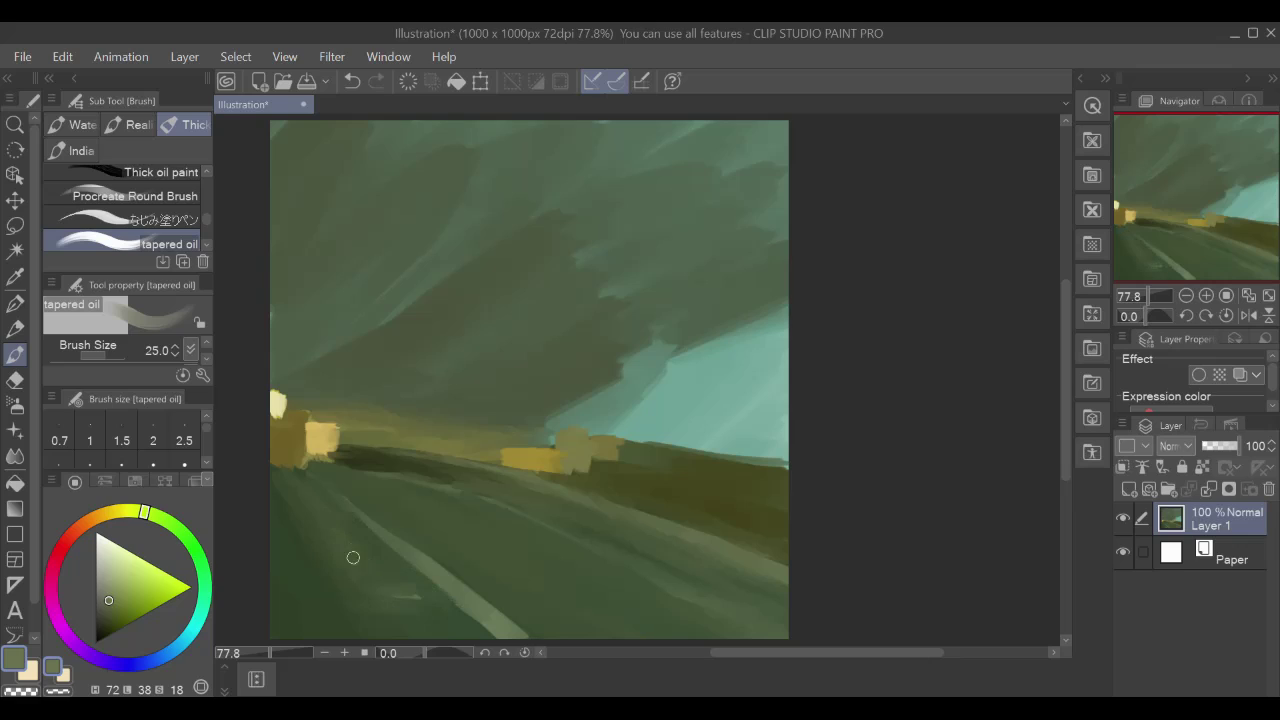
alt+click(339, 605)
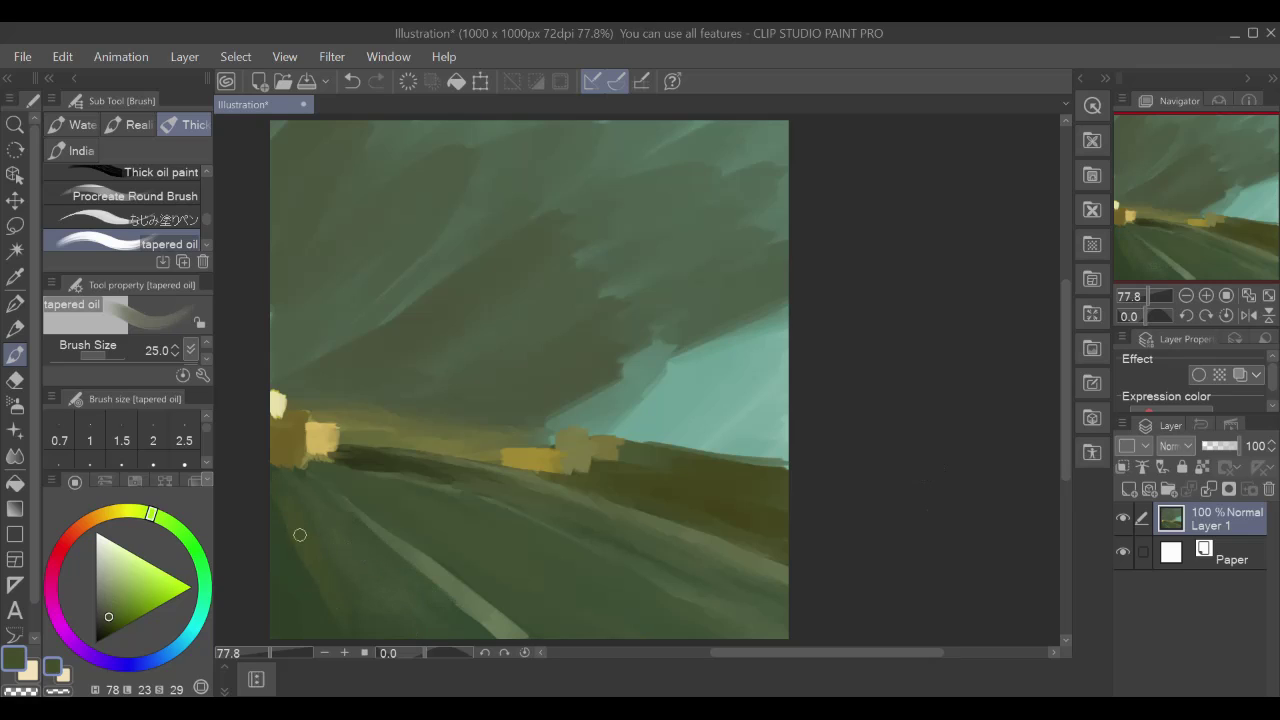
alt+click(310, 575)
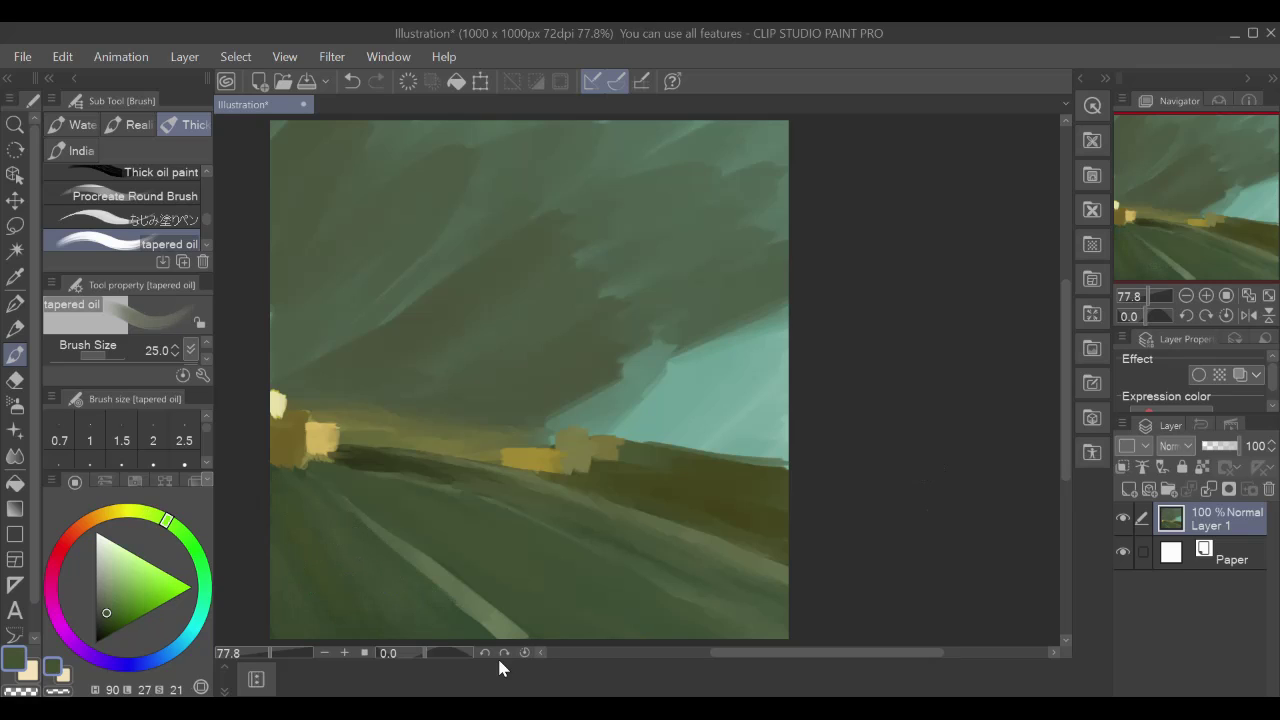
- Paint an olive-yellow cloud bank above the left horizon with brush size 50
alt+click(340, 430)
alt+click(469, 400)
mouse_move(469, 400)
mouse_down()
mouse_move(380, 403)
mouse_move(549, 391)
mouse_up()
mouse_move(462, 344)
mouse_down()
mouse_move(446, 403)
mouse_move(413, 387)
mouse_up()
drag(288, 316, 525, 345)
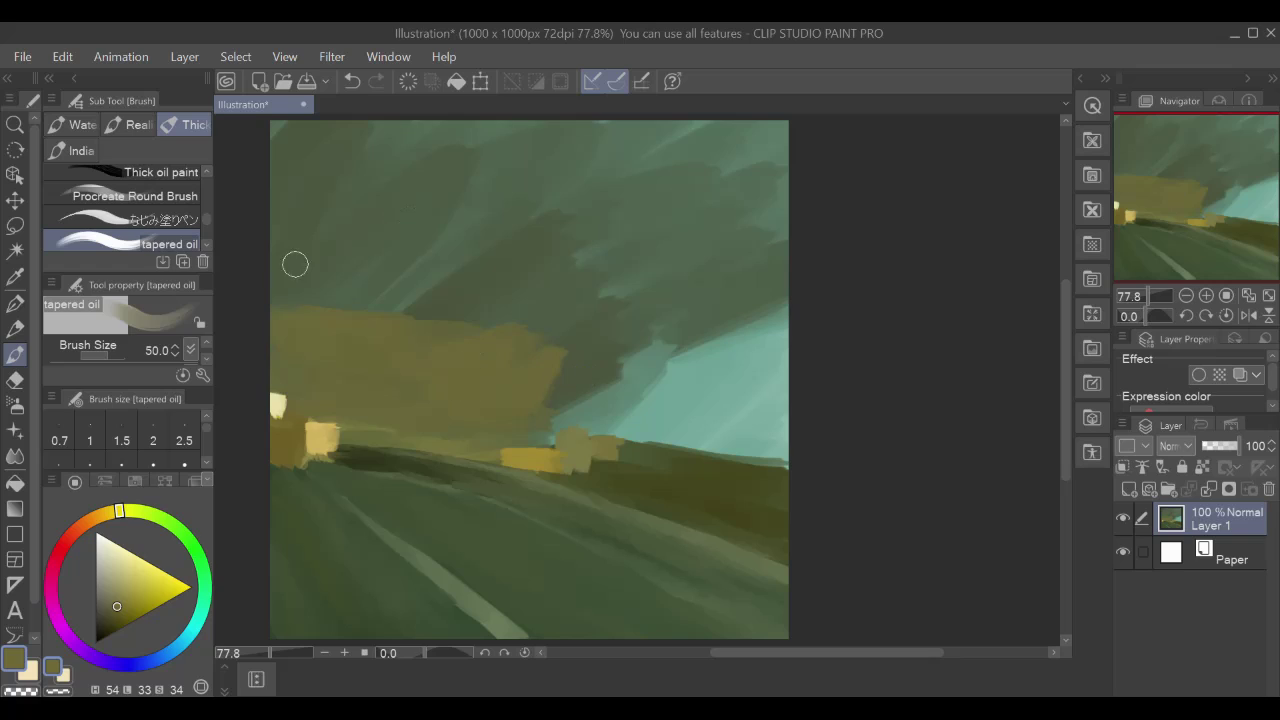
- Repaint the upper sky with broad, light olive-green cloud strokes down to the cloud bank
mouse_move(396, 241)
mouse_down()
mouse_move(320, 229)
mouse_move(291, 200)
mouse_move(647, 276)
mouse_up()
key([)
drag(405, 291, 466, 297)
key(bracketright)
key(bracketright)
drag(550, 404, 640, 336)
mouse_move(600, 380)
mouse_down()
mouse_move(690, 295)
mouse_move(651, 337)
mouse_move(290, 320)
mouse_move(520, 258)
mouse_move(285, 278)
mouse_move(690, 335)
mouse_move(735, 263)
mouse_move(470, 262)
mouse_move(634, 306)
mouse_move(486, 220)
mouse_up()
mouse_move(400, 192)
mouse_down()
mouse_move(312, 155)
mouse_move(362, 184)
mouse_move(468, 181)
mouse_move(340, 189)
mouse_move(612, 211)
mouse_move(272, 155)
mouse_move(374, 154)
mouse_move(370, 135)
mouse_move(705, 141)
mouse_move(577, 201)
mouse_move(684, 270)
mouse_move(669, 230)
mouse_move(342, 209)
mouse_move(337, 167)
mouse_move(490, 198)
mouse_move(484, 173)
mouse_move(448, 241)
mouse_move(313, 268)
mouse_move(548, 303)
mouse_move(308, 333)
mouse_move(280, 356)
mouse_move(398, 332)
mouse_move(514, 347)
mouse_move(306, 317)
mouse_move(536, 331)
mouse_move(452, 314)
mouse_up()
- Paint soft pale highlights along the upper edge of the low cloud bank with a smaller brush
alt+click(440, 335)
key(bracketleft)
mouse_move(420, 368)
mouse_down()
mouse_move(462, 338)
mouse_move(407, 358)
mouse_move(300, 352)
mouse_move(400, 350)
mouse_up()
alt+click(510, 357)
key(bracketleft)
mouse_move(522, 360)
mouse_down()
mouse_move(594, 337)
mouse_move(546, 363)
mouse_move(561, 363)
mouse_move(501, 327)
mouse_move(461, 328)
mouse_move(606, 381)
mouse_move(569, 347)
mouse_move(645, 338)
mouse_up()
- Extend the low olive clouds over the left part of the teal sky gap with brush size 40
key(bracketright)
key(bracketright)
key(bracketright)
alt+click(577, 256)
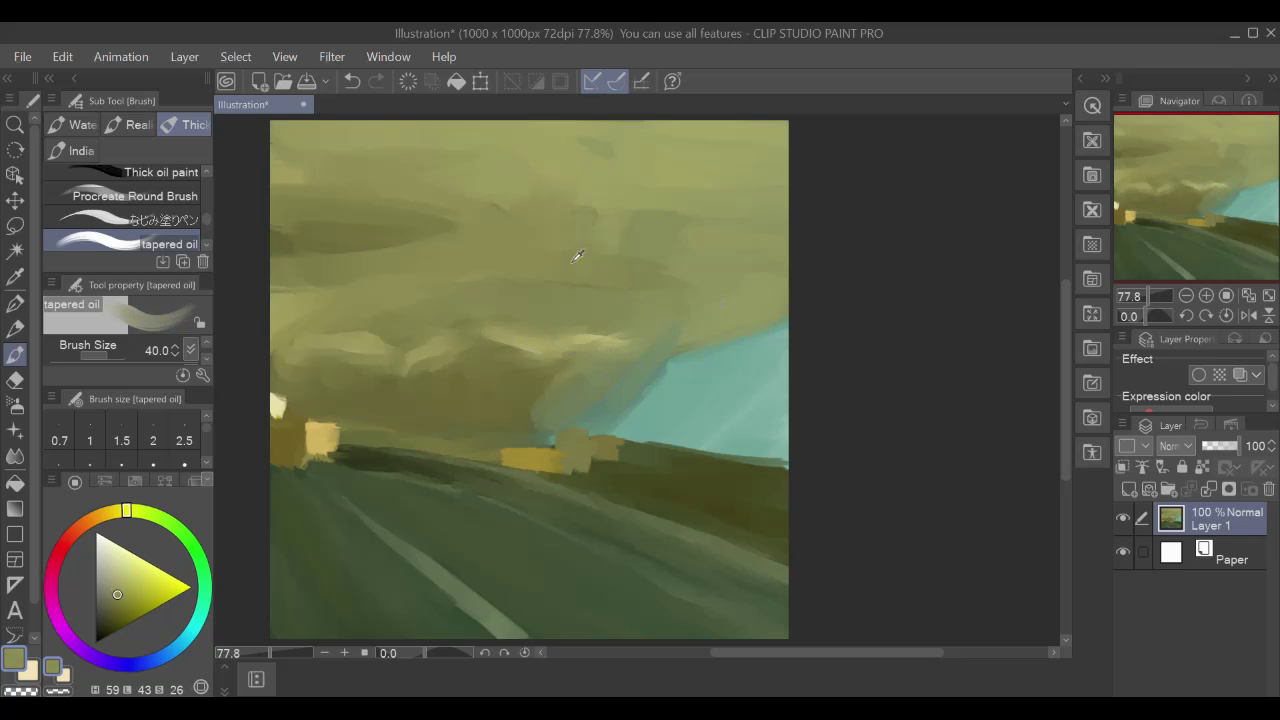
drag(645, 385, 512, 432)
drag(645, 396, 620, 424)
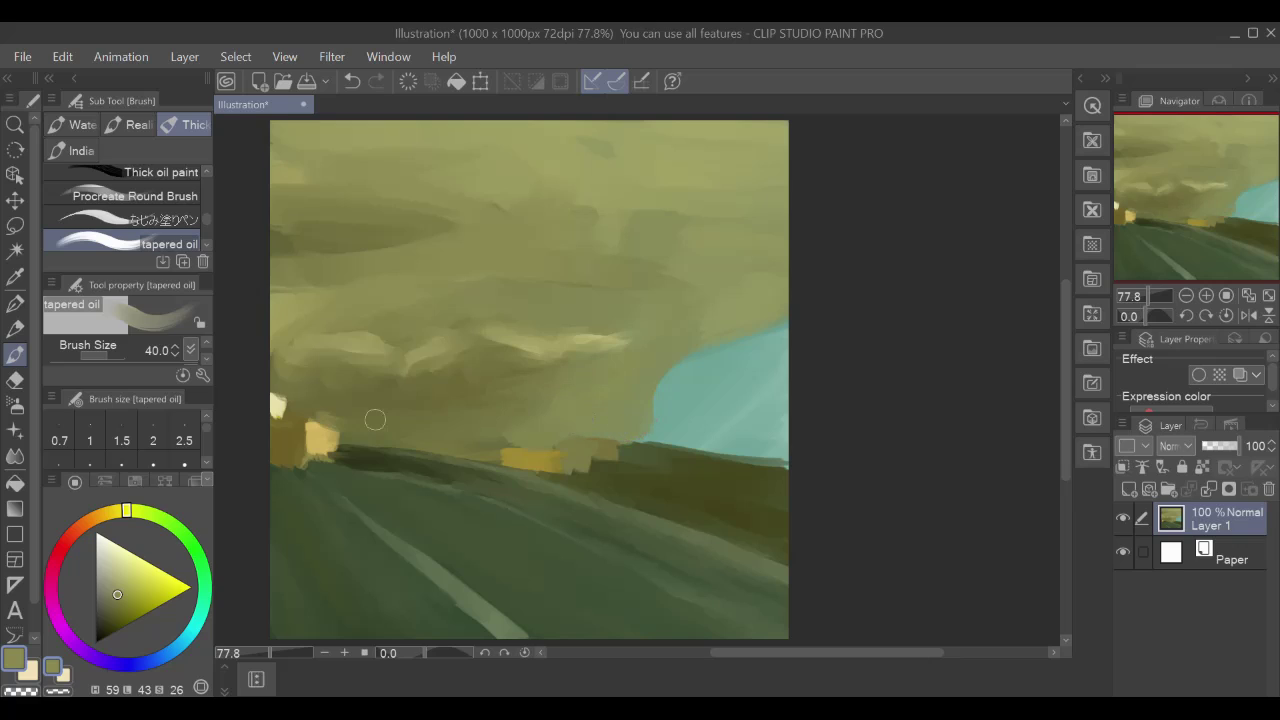
- Add crisp pale yellow highlights to the low clouds and the upper clouds with brush size 10
alt+click(539, 343)
key(bracketleft)
key(bracketleft)
key(bracketleft)
drag(561, 334, 632, 345)
drag(414, 346, 328, 330)
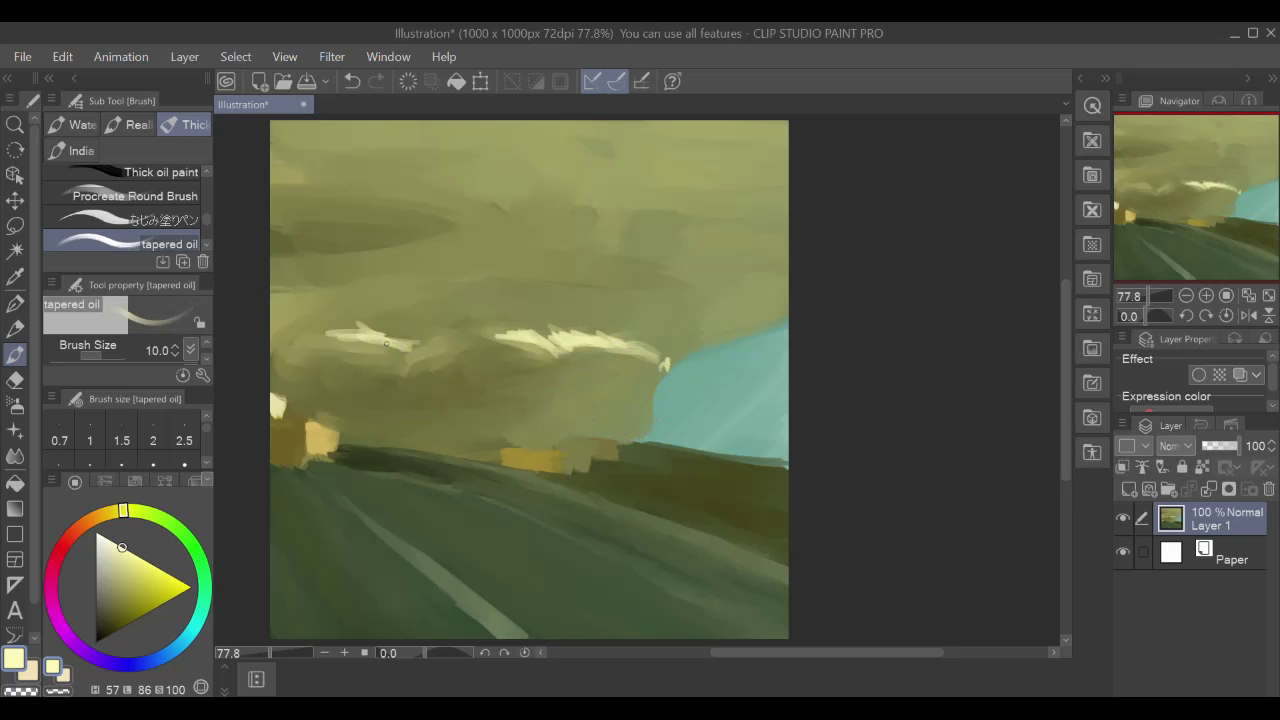
drag(406, 331, 470, 342)
mouse_move(392, 196)
mouse_down()
mouse_move(330, 204)
mouse_move(488, 210)
mouse_move(650, 249)
mouse_move(748, 212)
mouse_move(630, 185)
mouse_move(750, 160)
mouse_up()
- Darken the top and upper-right sky with sweeping dark olive cloud strokes, enlarging the brush to size 40
alt+click(680, 249)
key(bracketright)
key(bracketright)
key(bracketright)
key(bracketright)
drag(660, 210, 750, 190)
alt+click(720, 270)
alt+click(700, 205)
key(bracketright)
key(bracketright)
key(bracketright)
mouse_move(700, 235)
mouse_down()
mouse_move(785, 265)
mouse_move(790, 280)
mouse_up()
mouse_move(680, 222)
mouse_down()
mouse_move(750, 240)
mouse_move(515, 178)
mouse_up()
mouse_move(600, 172)
mouse_down()
mouse_move(685, 179)
mouse_move(320, 130)
mouse_move(560, 150)
mouse_up()
drag(700, 130, 460, 135)
mouse_move(620, 165)
mouse_down()
mouse_move(760, 125)
mouse_move(606, 143)
mouse_up()
drag(720, 175, 614, 194)
drag(500, 185, 614, 157)
drag(740, 240, 320, 132)
mouse_move(280, 130)
mouse_down()
mouse_move(484, 145)
mouse_move(773, 266)
mouse_up()
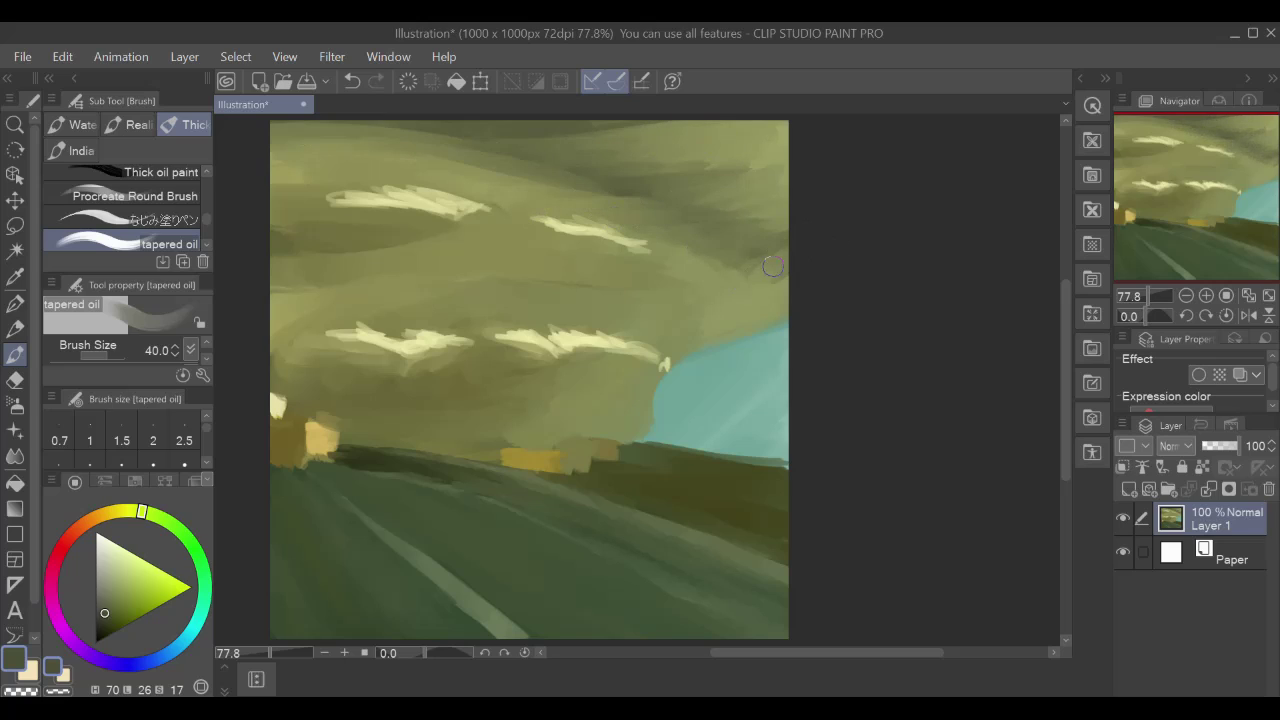
drag(648, 192, 486, 164)
drag(500, 160, 620, 189)
- Brush a pale yellow-green glow into the clouds near the canvas's upper-right corner
alt+click(742, 146)
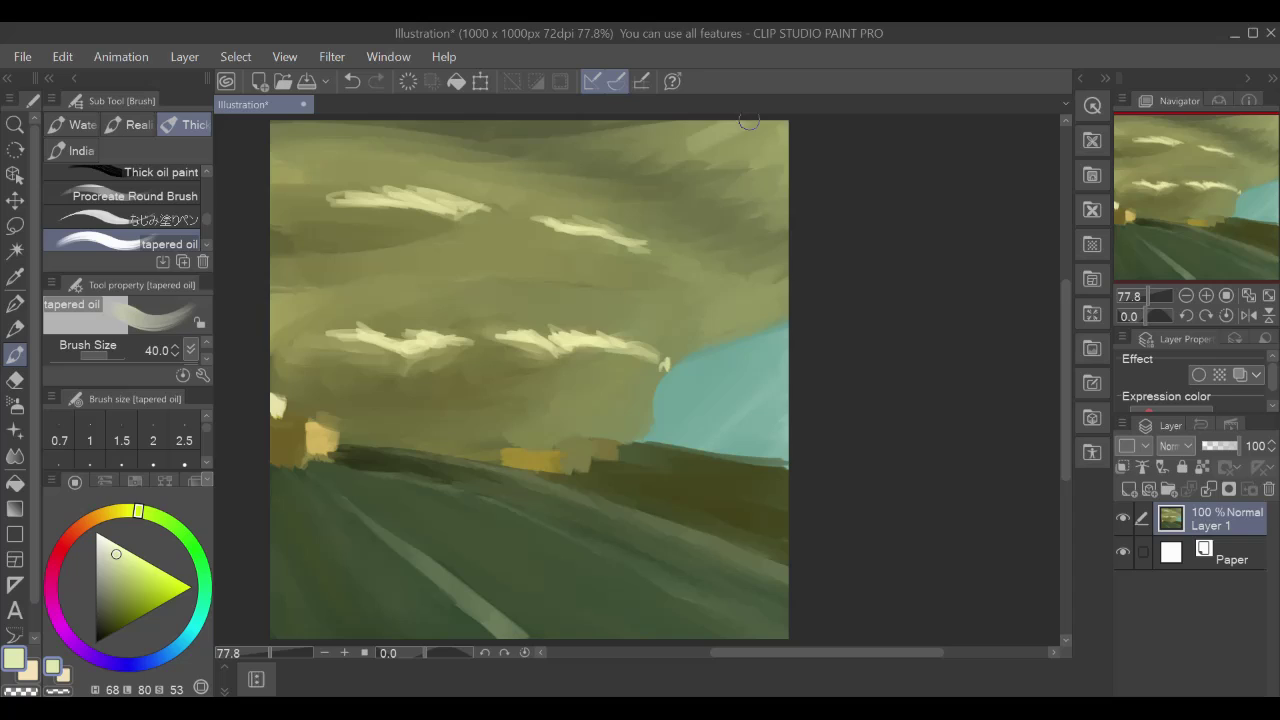
drag(748, 132, 572, 140)
mouse_move(749, 134)
mouse_down()
mouse_move(666, 140)
mouse_move(748, 150)
mouse_up()
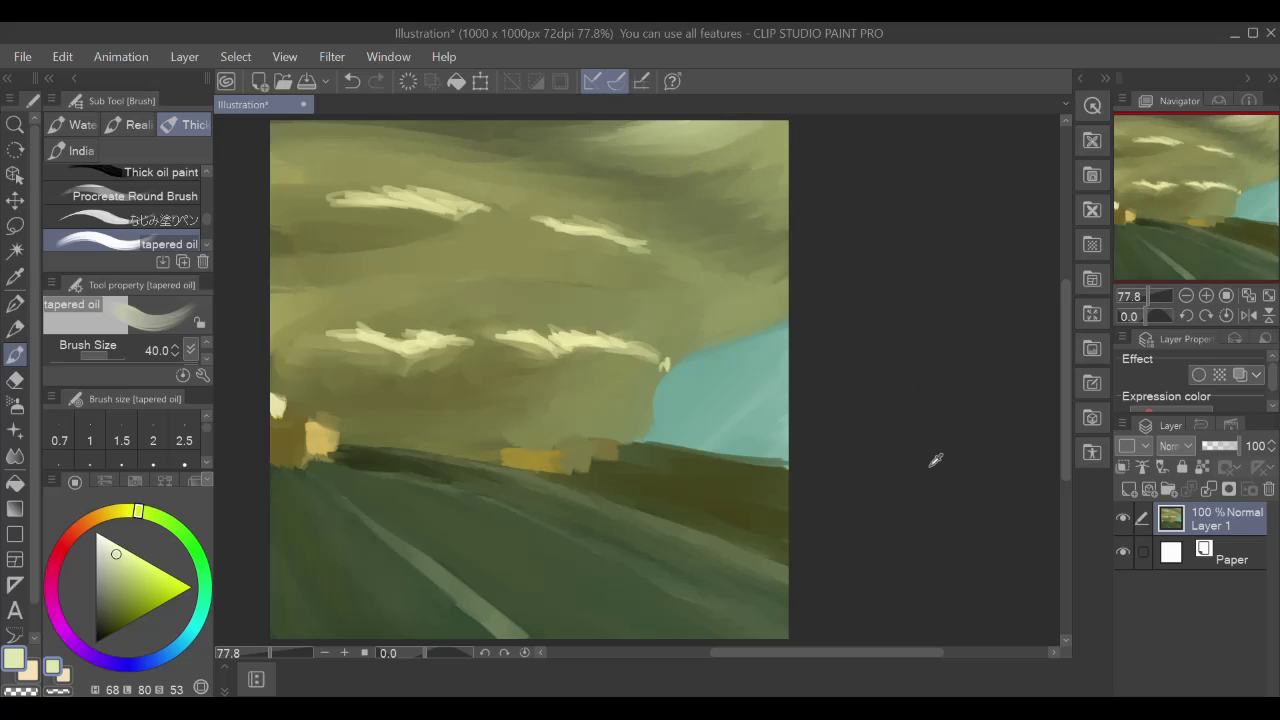
- Repaint the teal sky gap with greyed teal in its upper part and a brighter band near the horizon
alt+click(720, 350)
drag(785, 330, 665, 385)
alt+click(700, 370)
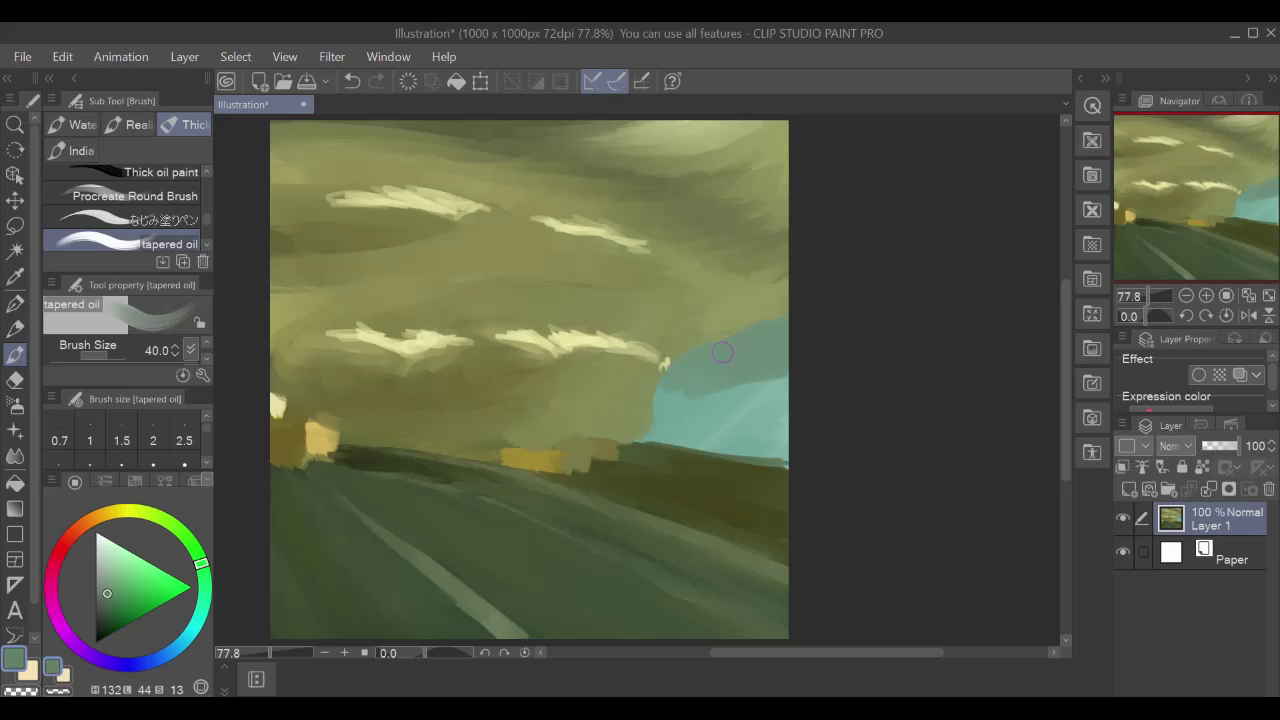
drag(750, 340, 660, 389)
drag(785, 325, 655, 410)
mouse_move(785, 365)
mouse_down()
mouse_move(640, 440)
mouse_move(665, 440)
mouse_up()
alt+click(745, 420)
mouse_move(788, 415)
mouse_down()
mouse_move(715, 421)
mouse_move(710, 442)
mouse_up()
- Paint a row of small dark green and brown trees along the right horizon with brush size 17
key(bracketleft)
key(bracketleft)
key(bracketleft)
alt+click(690, 432)
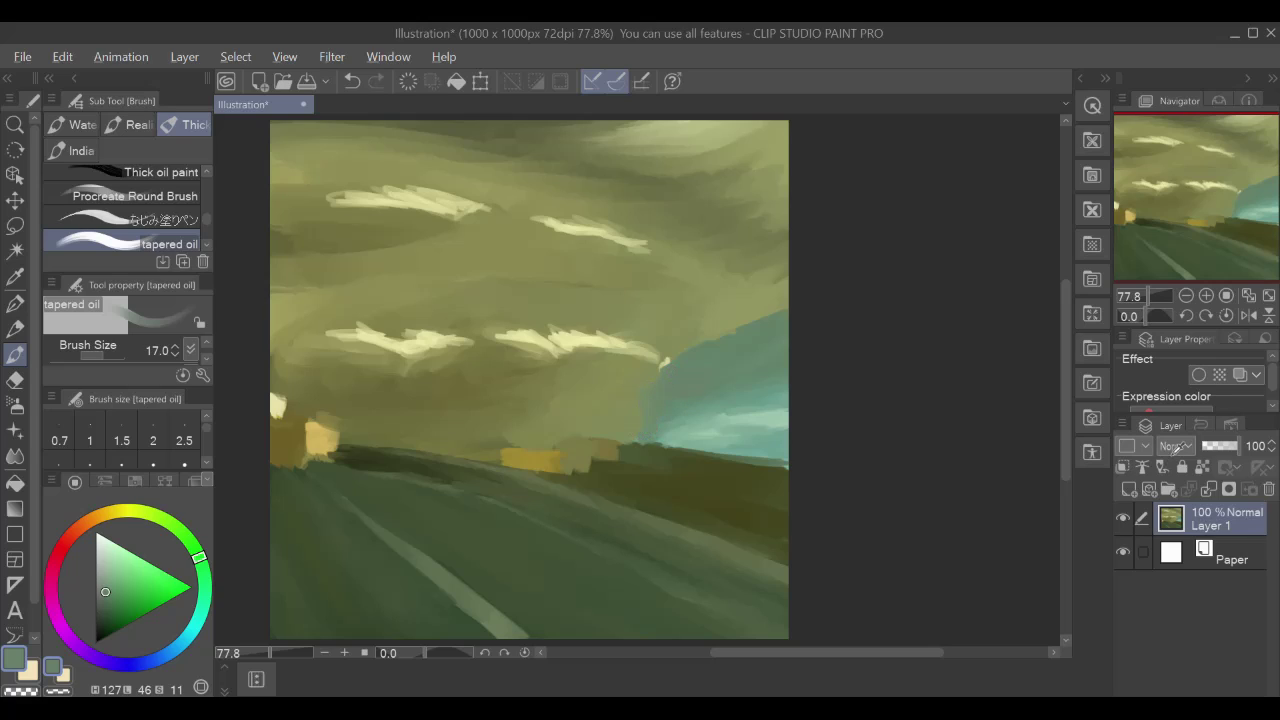
alt+click(720, 470)
drag(785, 446, 735, 472)
mouse_move(640, 432)
mouse_down()
mouse_move(694, 470)
mouse_move(736, 472)
mouse_up()
alt+click(655, 435)
alt+click(729, 455)
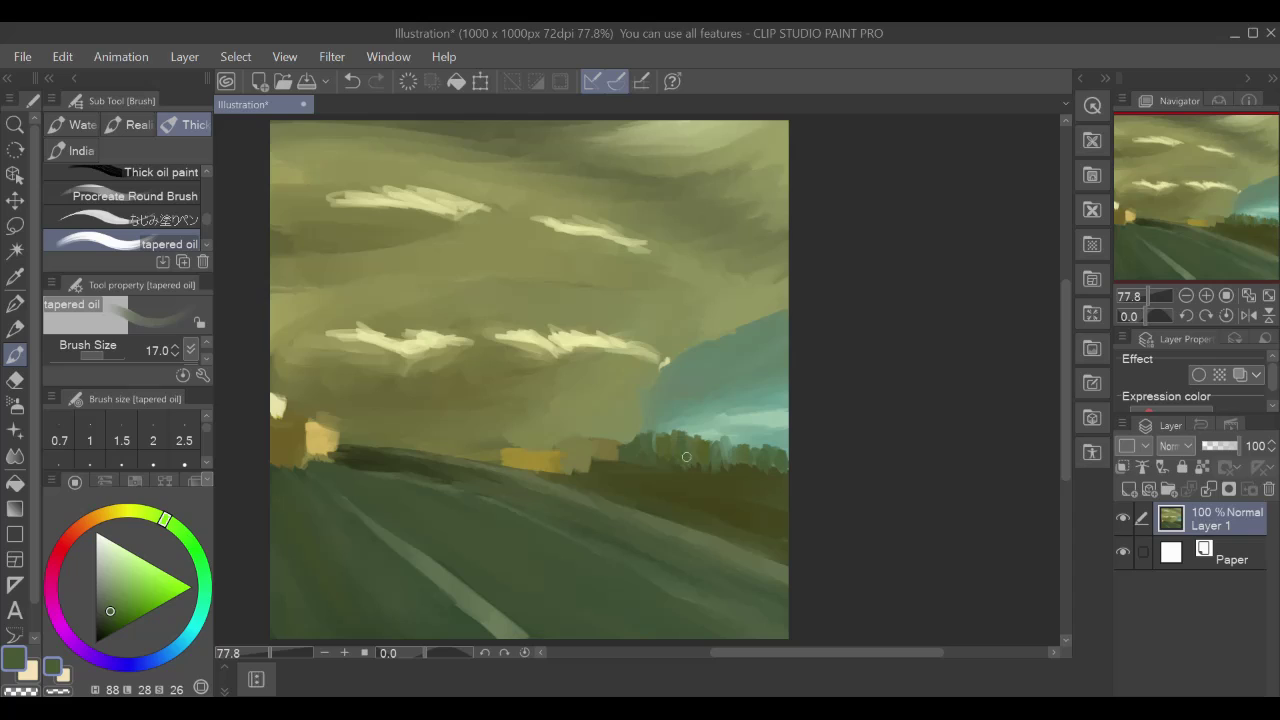
- Add an ochre streak to the right field and soften the ochre blocks and cloud base along the central horizon
alt+click(560, 460)
drag(766, 498, 658, 492)
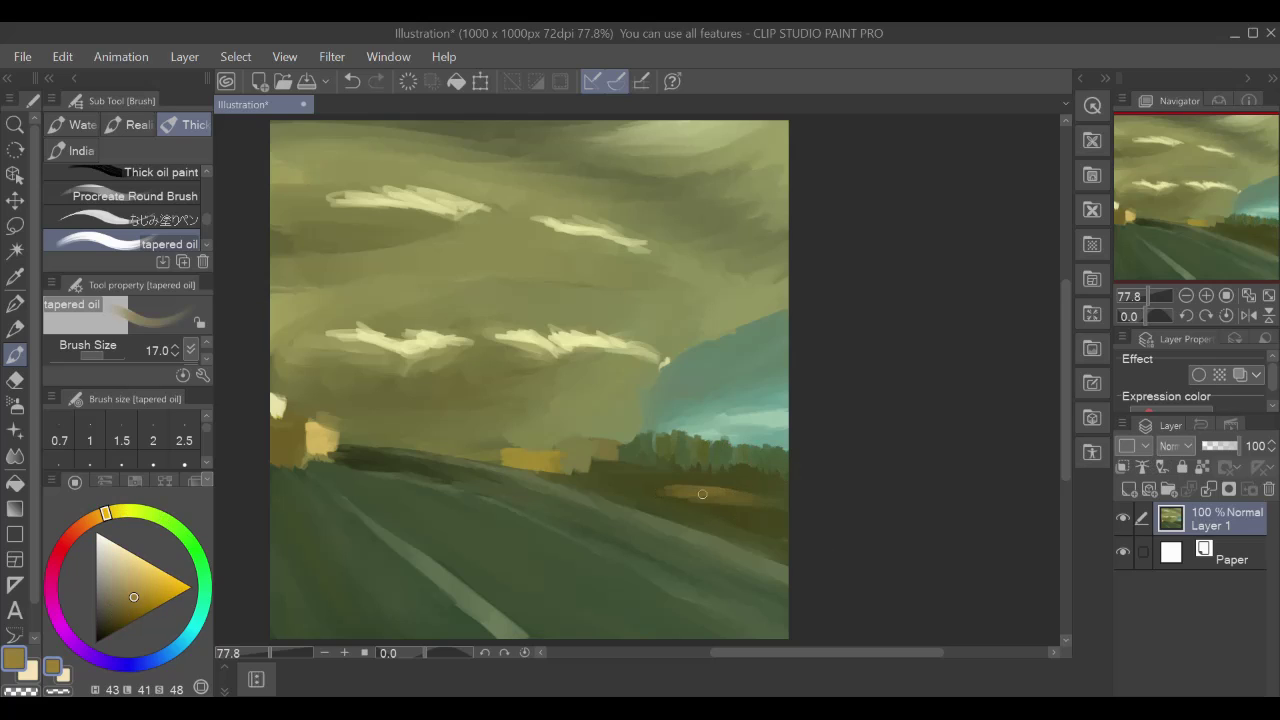
alt+click(510, 453)
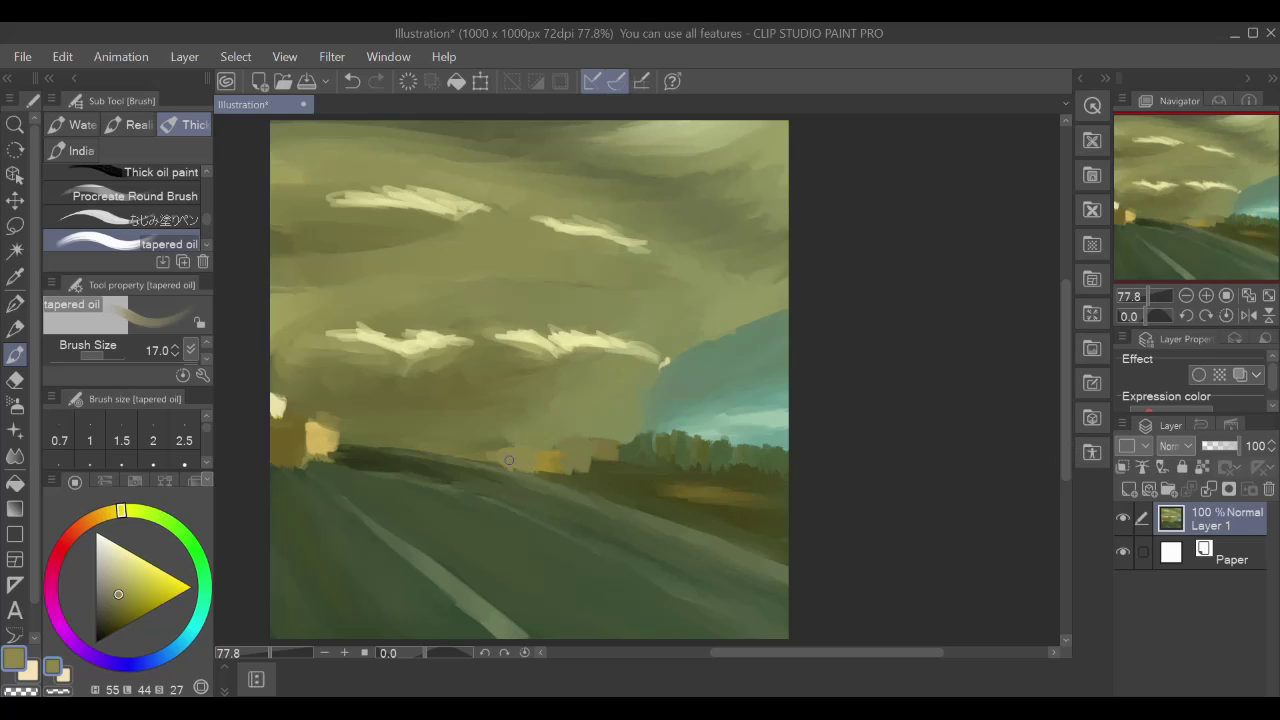
alt+click(492, 466)
alt+click(405, 447)
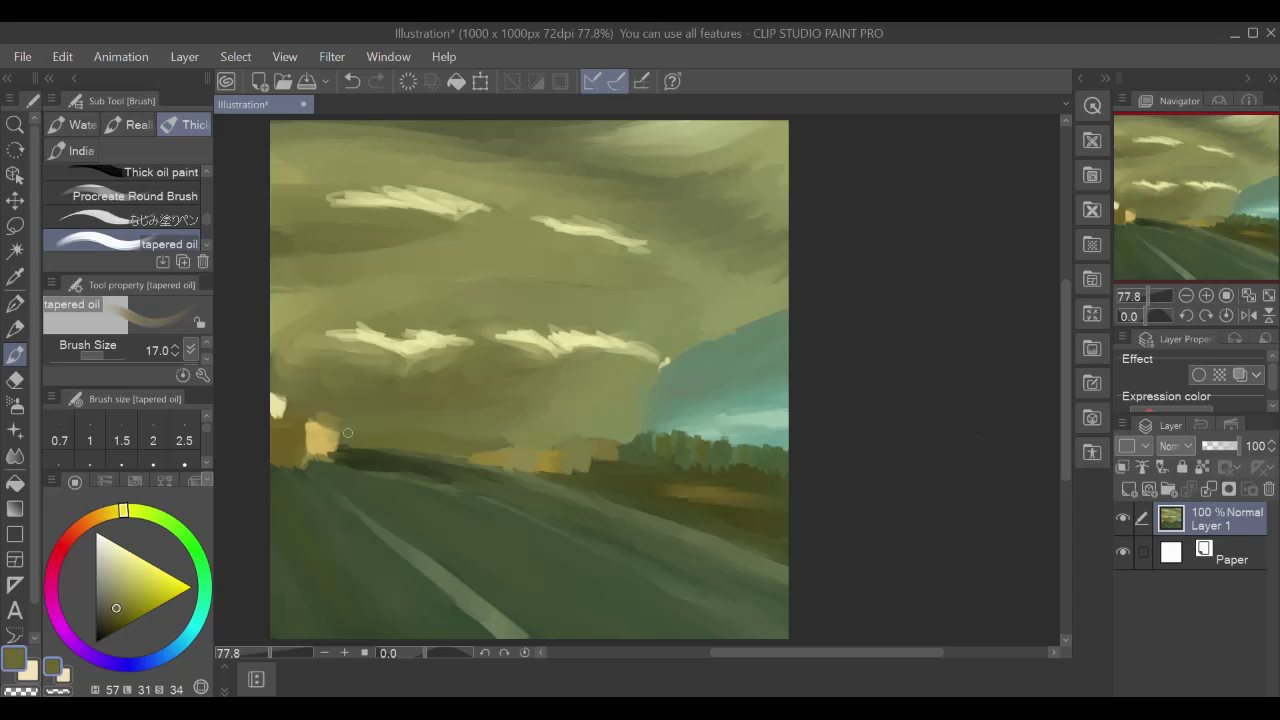
- Blend the upper pale cloud highlights into the sky with sampled olive tones, starting at brush size 80 and continuing with a smaller brush
key(bracketright)
key(bracketright)
key(bracketright)
key(bracketright)
key(bracketright)
key(bracketright)
key(bracketright)
key(bracketright)
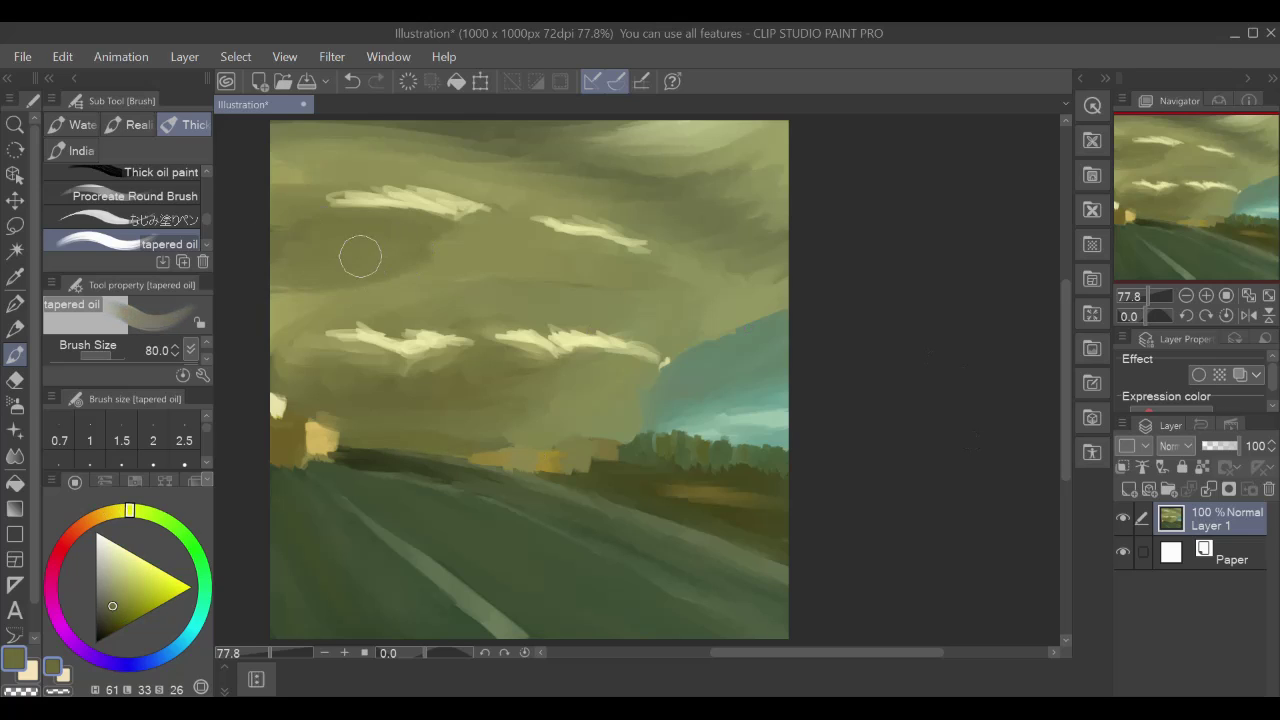
alt+click(360, 210)
drag(340, 198, 385, 220)
key(bracketleft)
key(bracketleft)
alt+click(309, 229)
mouse_move(309, 229)
mouse_down()
mouse_move(300, 240)
mouse_move(350, 238)
mouse_move(337, 223)
mouse_move(414, 189)
mouse_move(618, 246)
mouse_up()
alt+click(300, 240)
alt+click(337, 223)
- Refine the lower row of cloud highlights into thinner, softer pale yellow streaks with brush size 25
key(bracketleft)
key(bracketleft)
key(bracketleft)
key(bracketleft)
alt+click(345, 335)
mouse_move(345, 335)
mouse_down()
mouse_move(460, 332)
mouse_move(631, 364)
mouse_move(652, 352)
mouse_up()
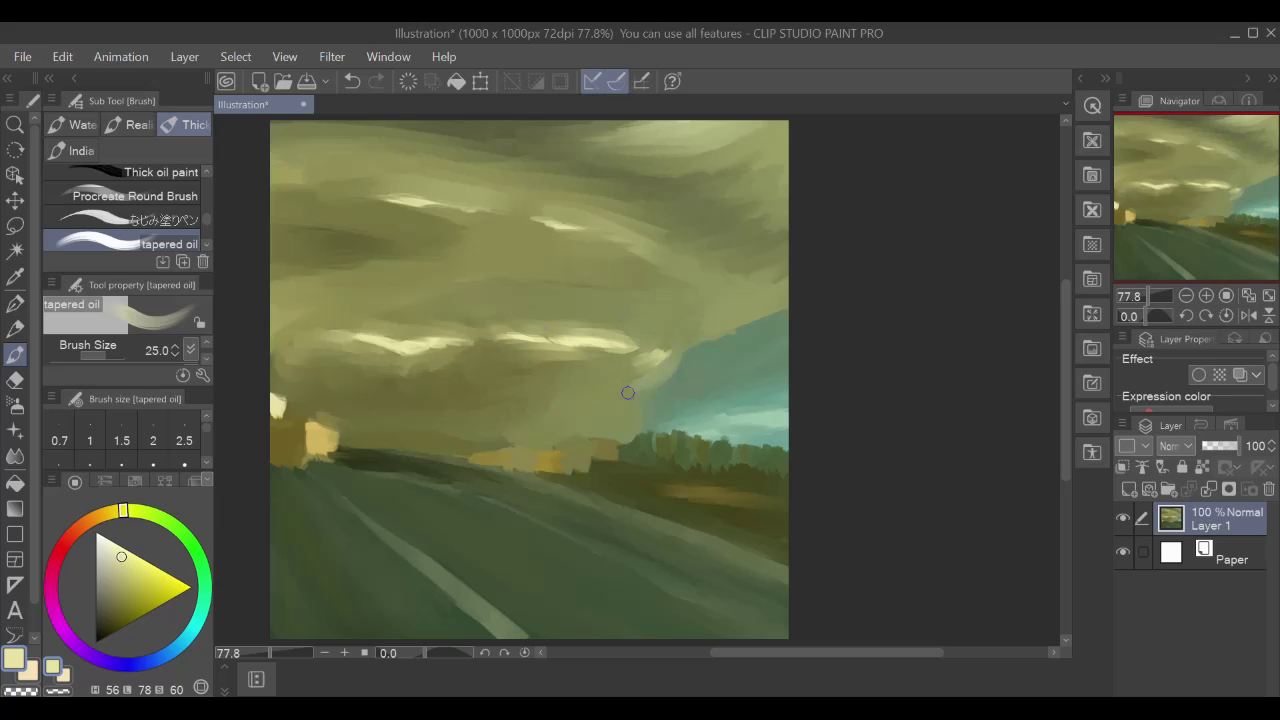
- Brush soft pale yellow highlights across the upper clouds and rework the lower cloud's edge beside the teal gap in olive
mouse_move(518, 236)
mouse_down()
mouse_move(610, 248)
mouse_move(586, 220)
mouse_move(410, 212)
mouse_move(327, 191)
mouse_move(430, 186)
mouse_move(322, 213)
mouse_move(430, 230)
mouse_move(300, 195)
mouse_move(278, 172)
mouse_move(330, 165)
mouse_up()
alt+click(432, 378)
mouse_move(600, 384)
mouse_down()
mouse_move(575, 410)
mouse_move(627, 433)
mouse_up()
alt+click(306, 434)
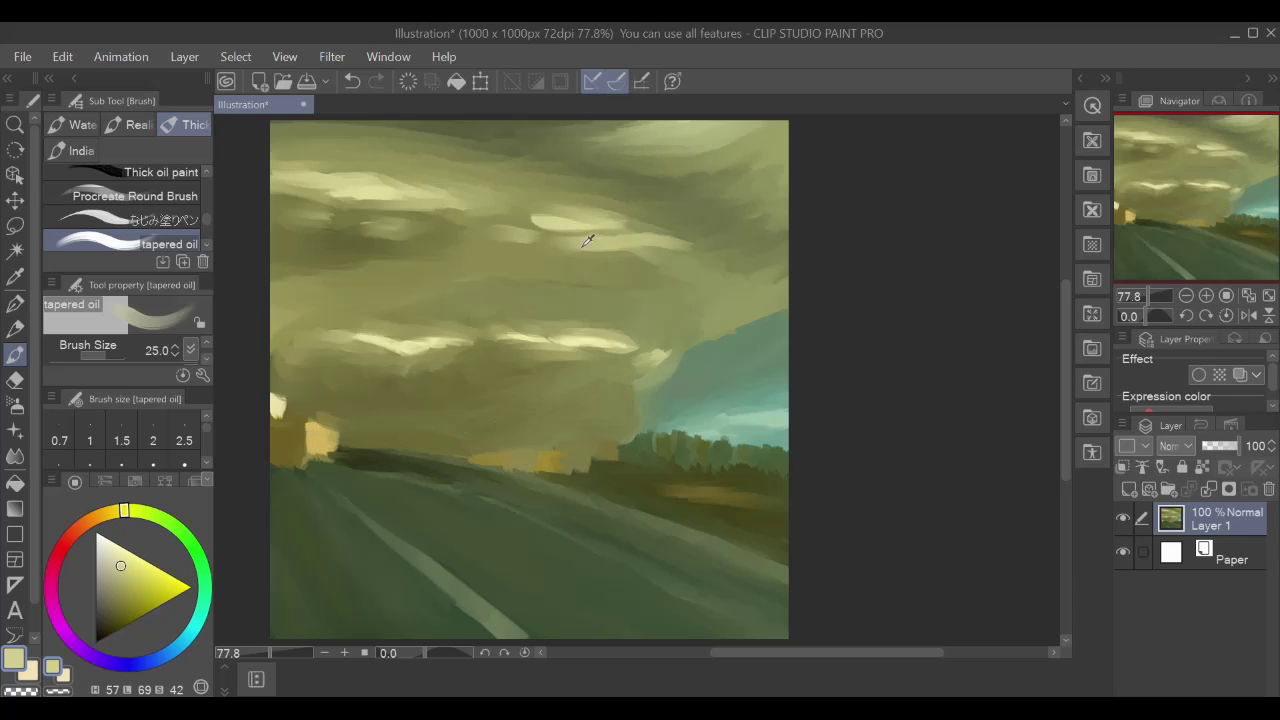
- Darken the cloud bank above the teal sky gap with olive and extend the gap upward along the canvas's right edge
alt+click(660, 195)
mouse_move(660, 195)
mouse_down()
mouse_move(694, 200)
mouse_move(740, 240)
mouse_move(714, 206)
mouse_move(729, 251)
mouse_move(790, 262)
mouse_up()
alt+click(789, 289)
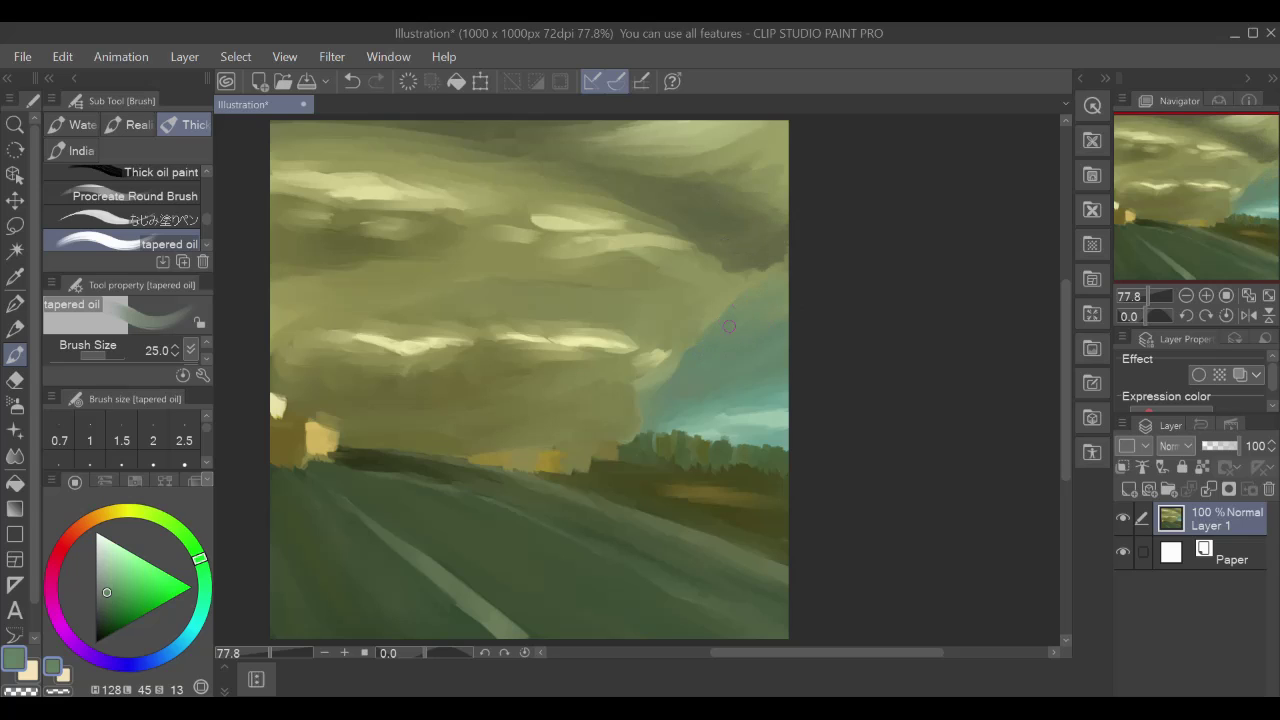
- Paint a pale yellow-green haze over the teal gap's upper edge and brighten the clouds along the canvas's upper-right edge
alt+click(782, 284)
drag(782, 284, 775, 262)
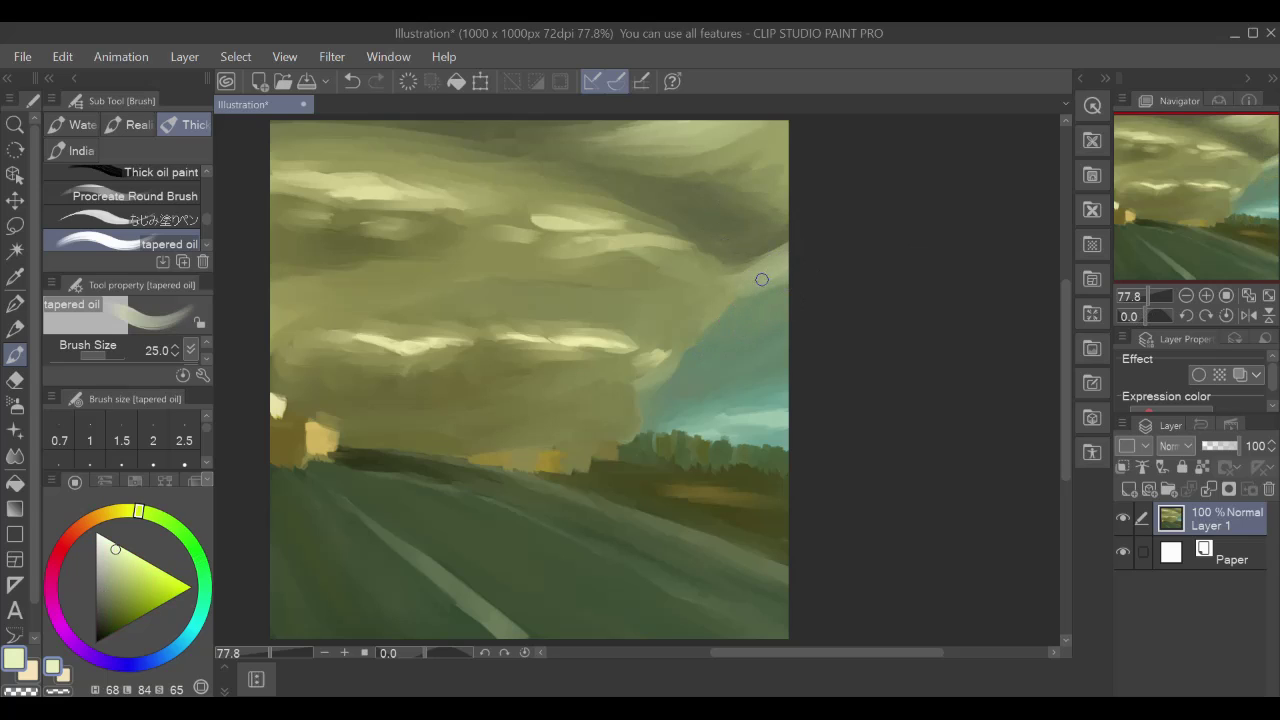
mouse_move(757, 136)
mouse_down()
mouse_move(590, 130)
mouse_move(770, 165)
mouse_move(665, 168)
mouse_move(615, 130)
mouse_up()
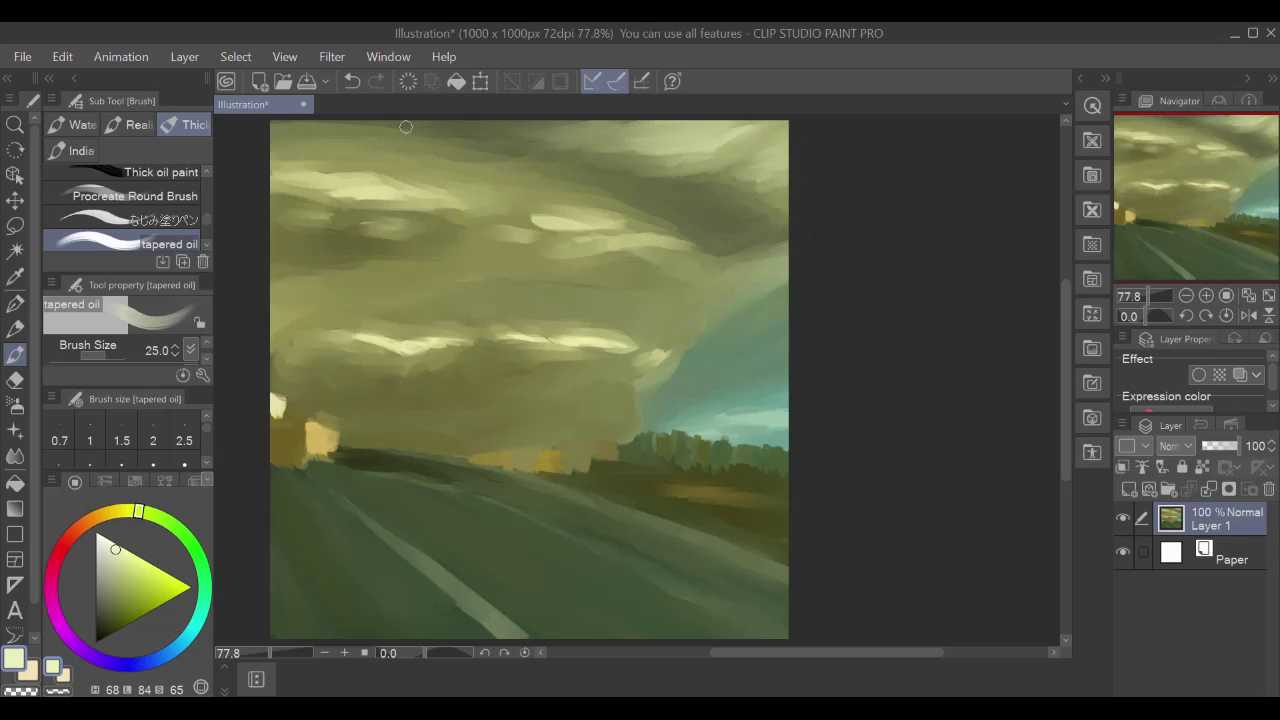
- Add a light green base to the cream building and an ochre strip along the horizon beside it with brush size 15
alt+click(312, 453)
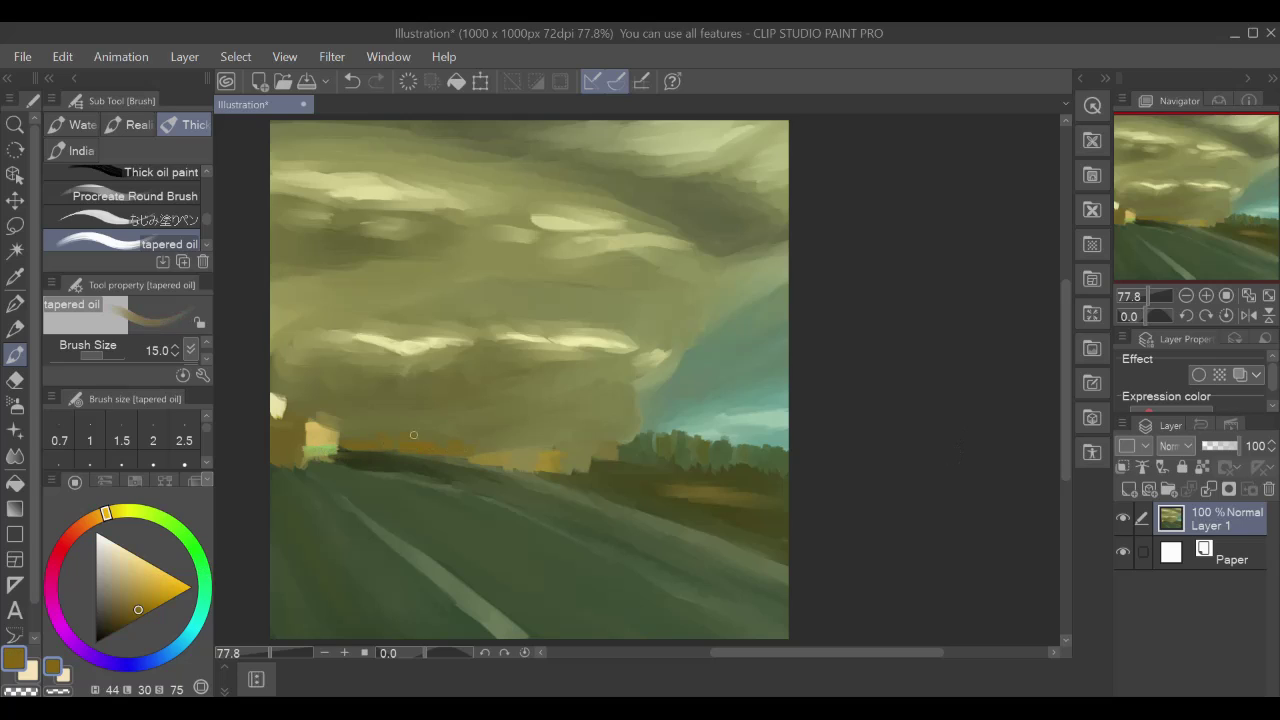
- Paint a small grey-green patch on the road's left lane and thin diagonal streaks on its right lane, using brush size 10 for the streaks
alt+click(453, 587)
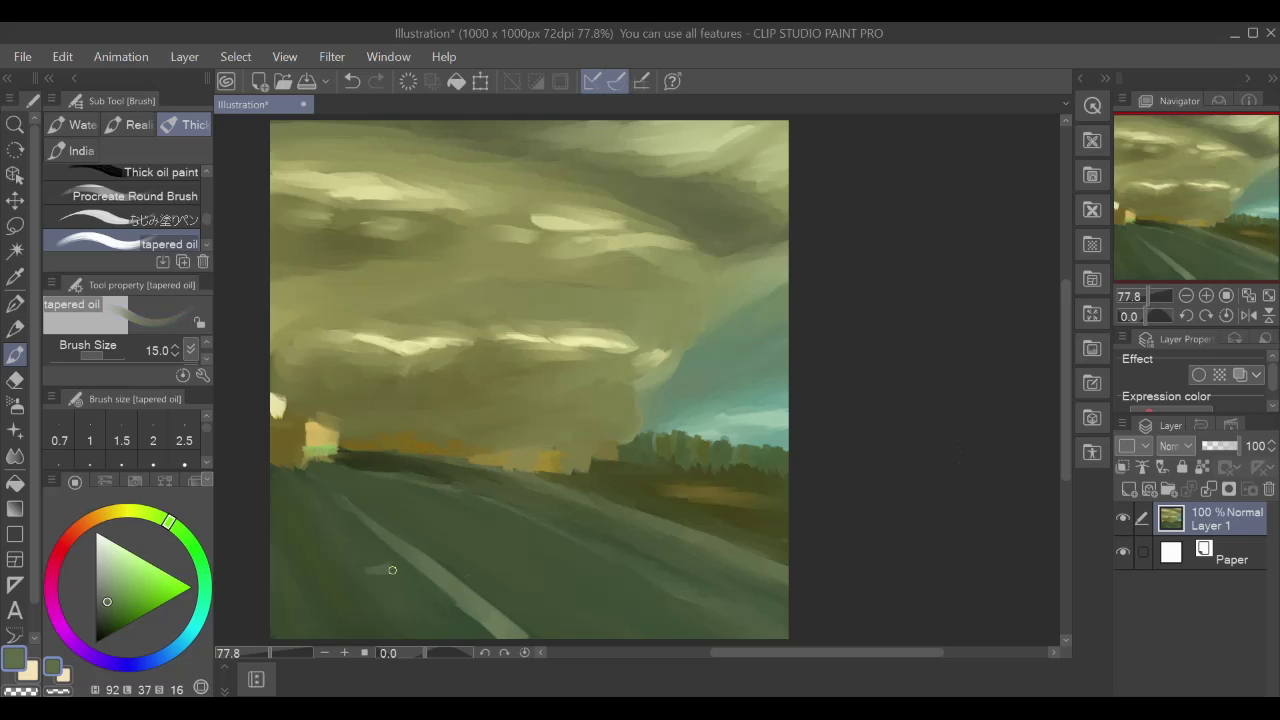
alt+click(383, 458)
alt+click(638, 516)
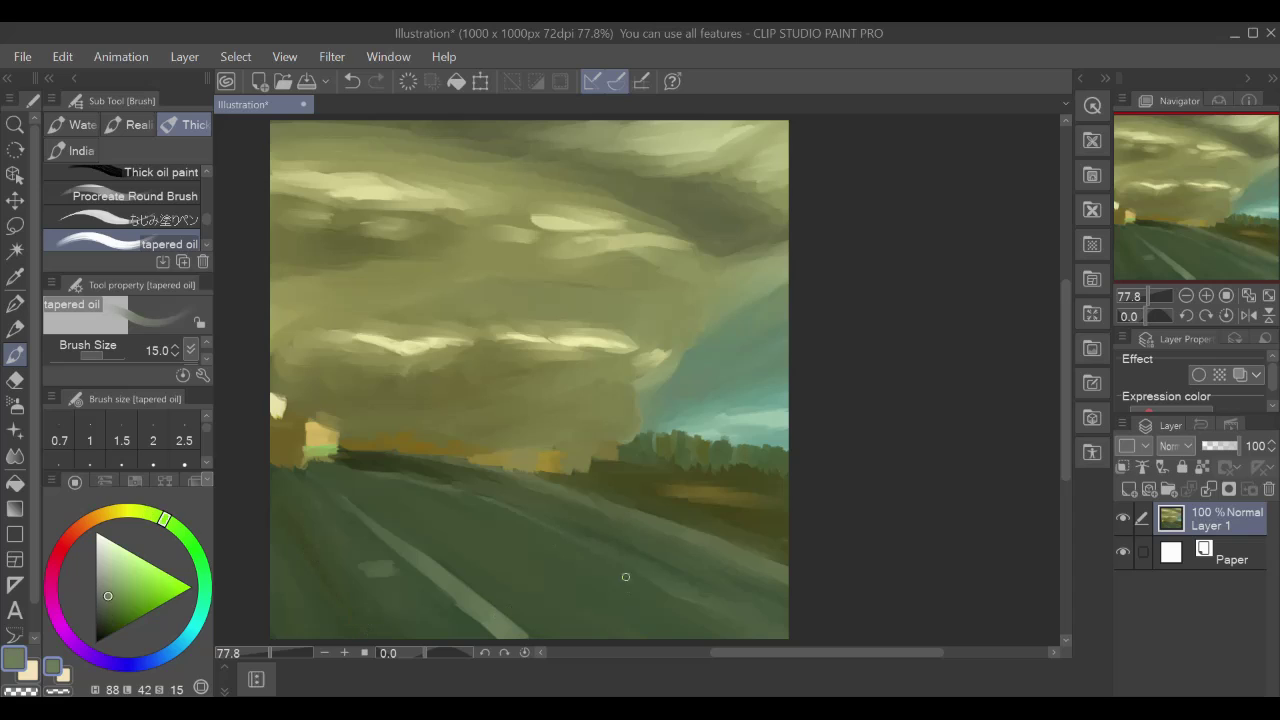
key(bracketleft)
key(bracketleft)
drag(642, 596, 712, 632)
drag(614, 580, 698, 638)
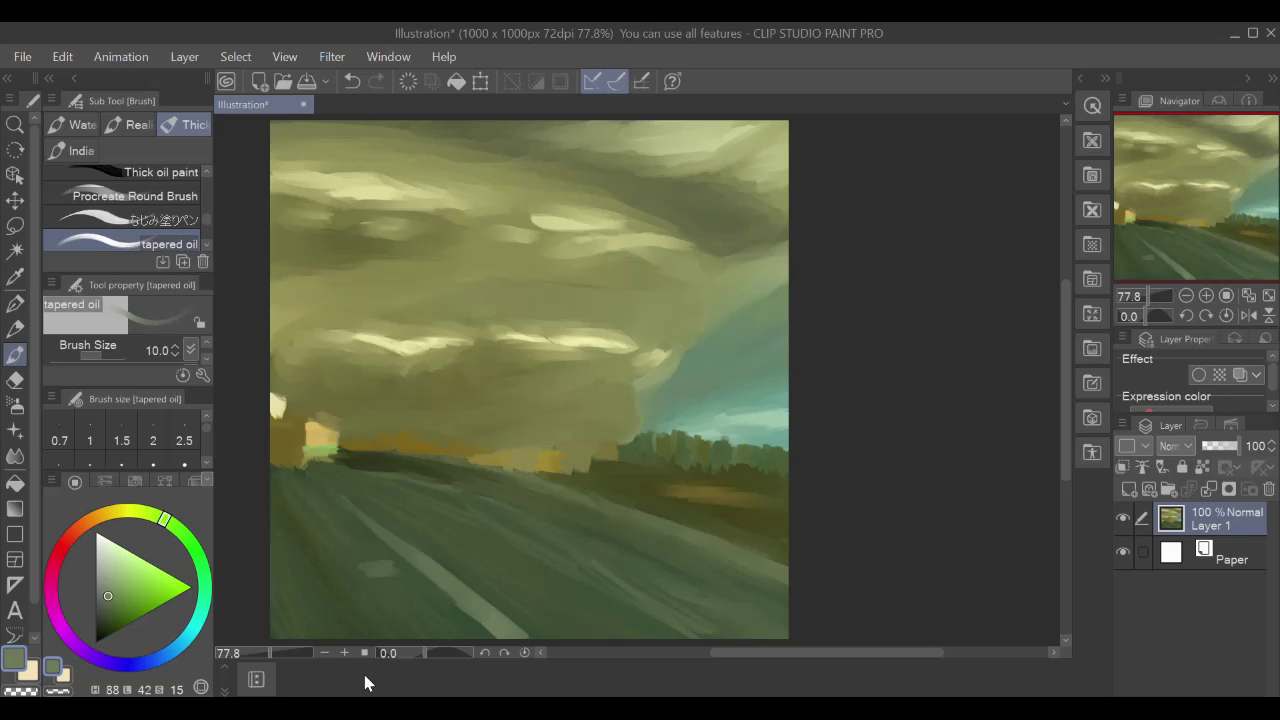